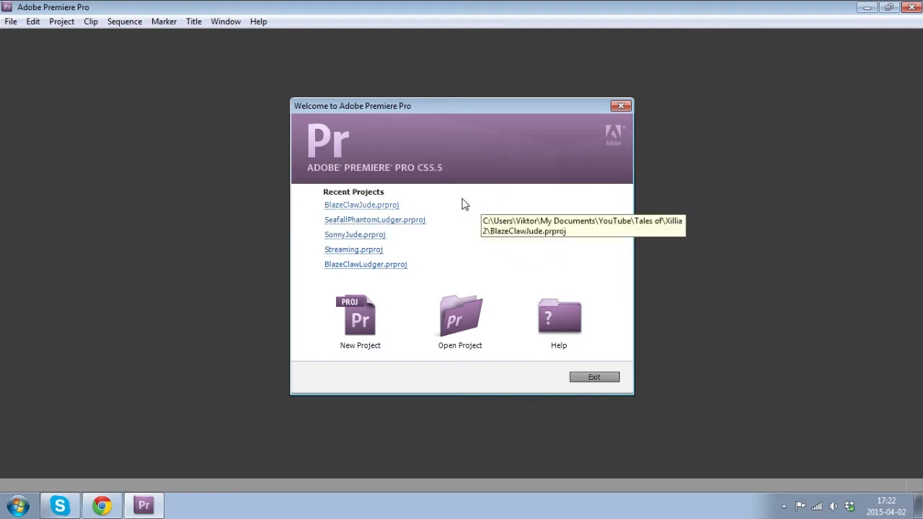
Open the recent project BlazeClawJude.prproj and move the playhead to 00;04;09;20.
click(382, 206)
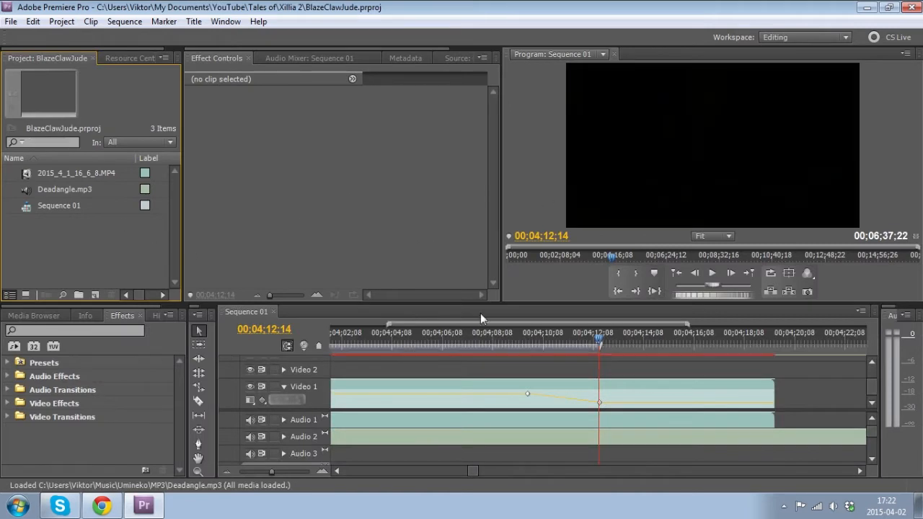
drag(600, 345, 527, 349)
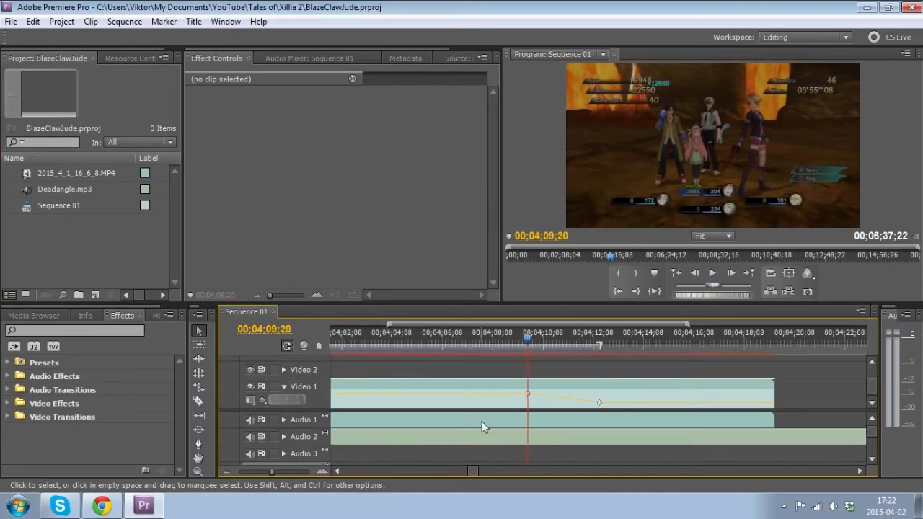
drag(473, 470, 342, 470)
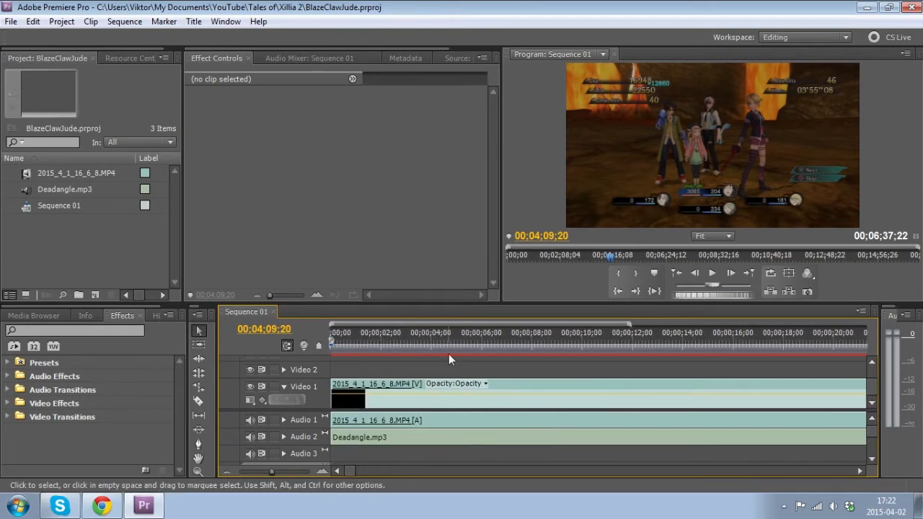
Delete 2015_4_1_16_6_8.MP4 and Deadangle.mp3 from the project, including their clips in Sequence 01.
mouse_move(33, 228)
mouse_down()
mouse_move(34, 195)
mouse_move(35, 220)
mouse_up()
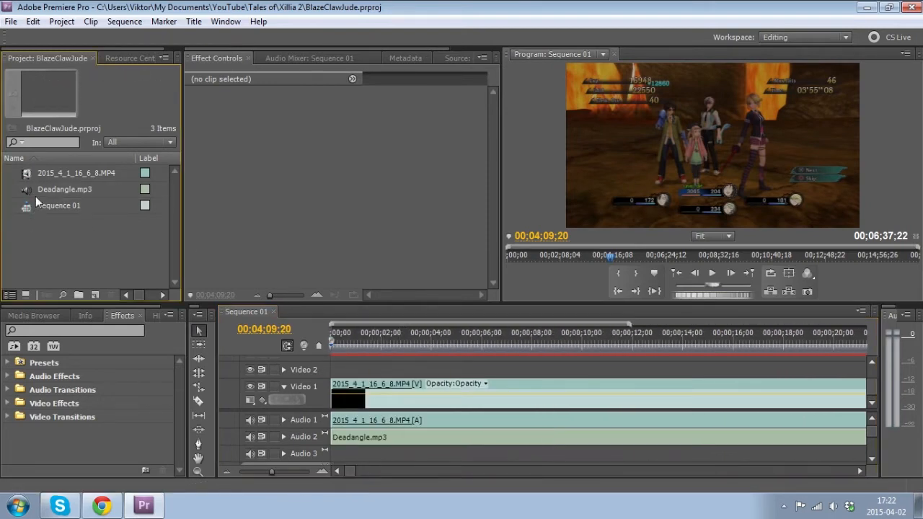
click(33, 190)
ctrl+click(25, 175)
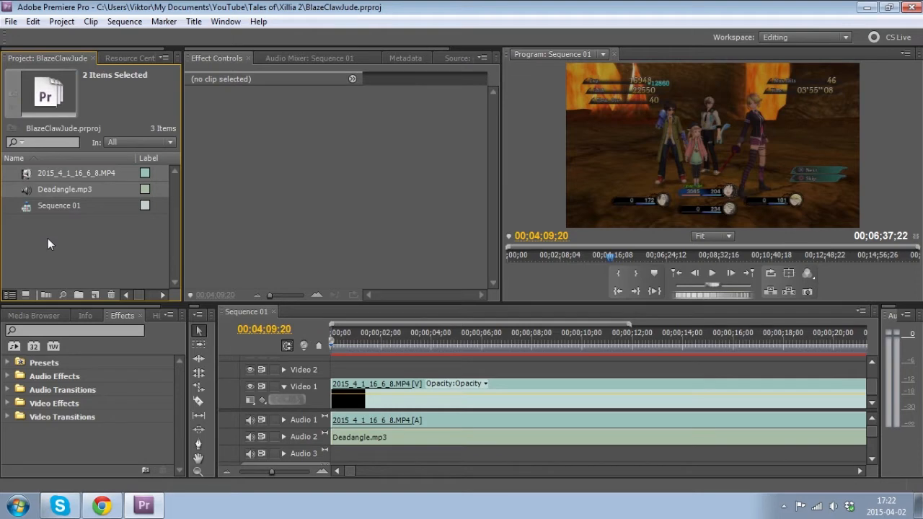
key(Delete)
click(546, 273)
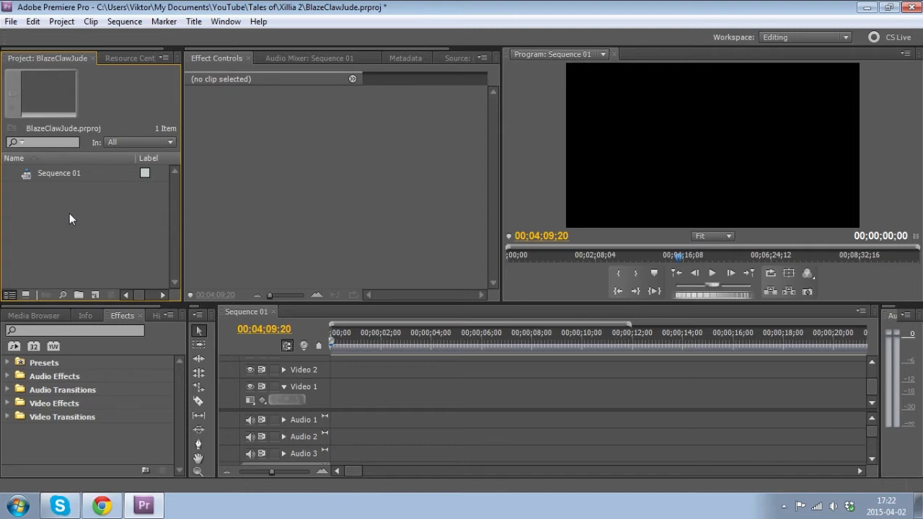
Import 2015_4_1_16_6_8.MP4 from the Xillia 2 folder and place it at the start of the Video 1 track.
click(11, 20)
click(122, 4)
click(12, 23)
click(11, 22)
double_click(71, 213)
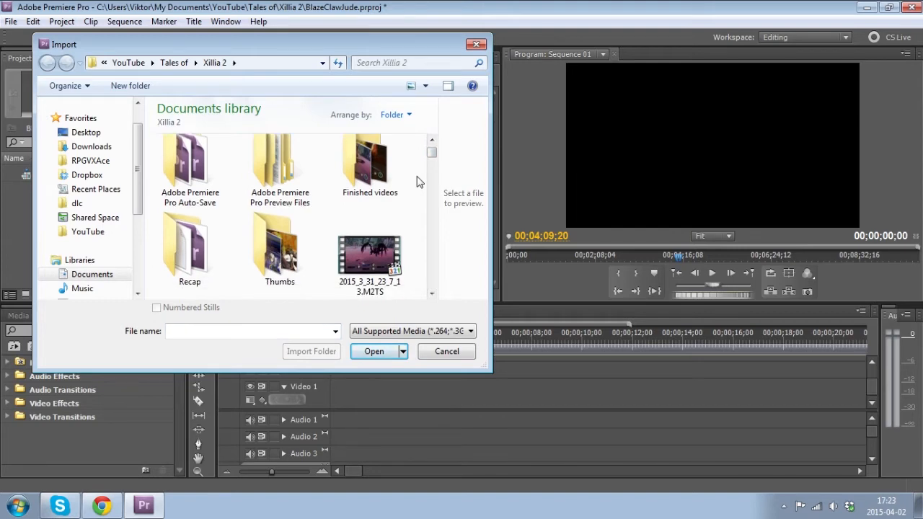
scroll(418, 183, down, 5)
click(291, 248)
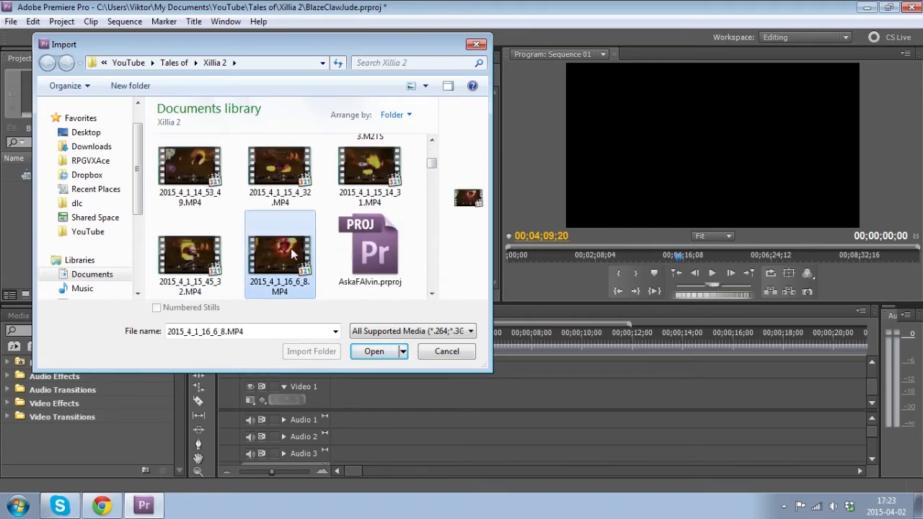
click(374, 352)
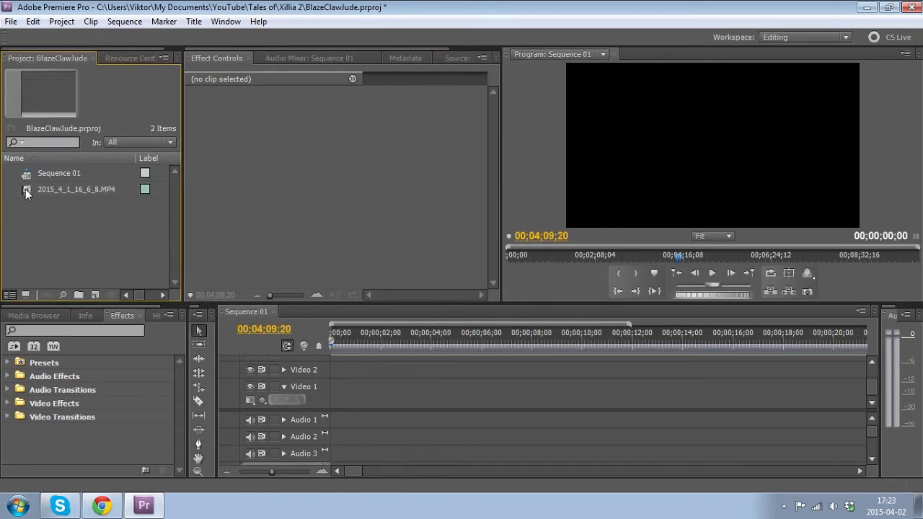
click(356, 470)
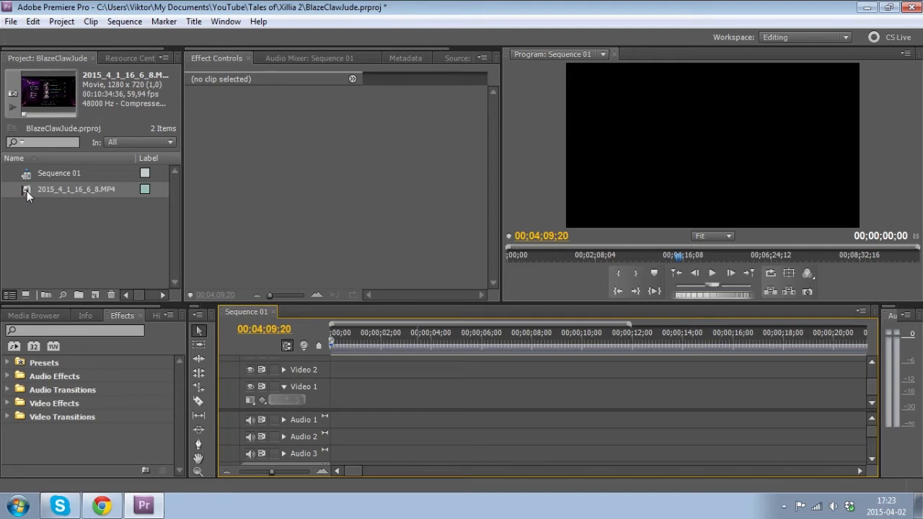
drag(27, 191, 378, 385)
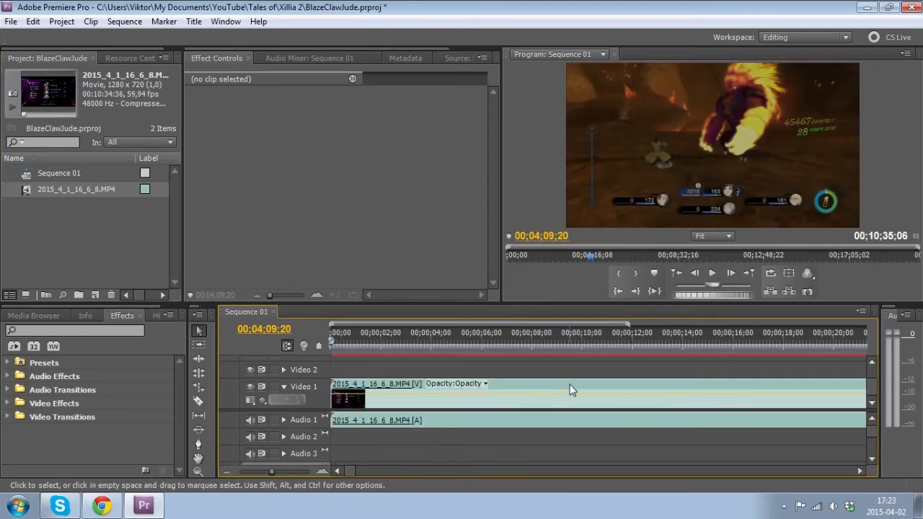
Turn off animation for the clip's volume level and set the level to -8,9 dB.
click(570, 387)
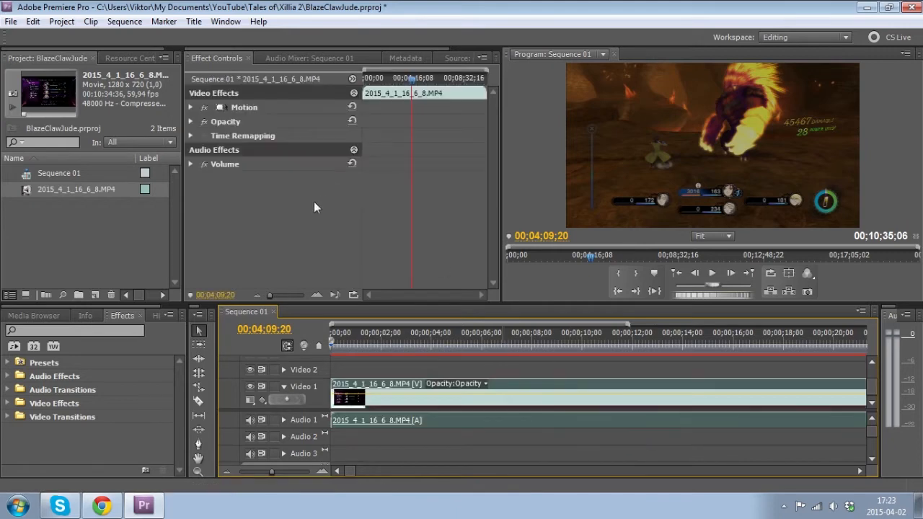
click(191, 164)
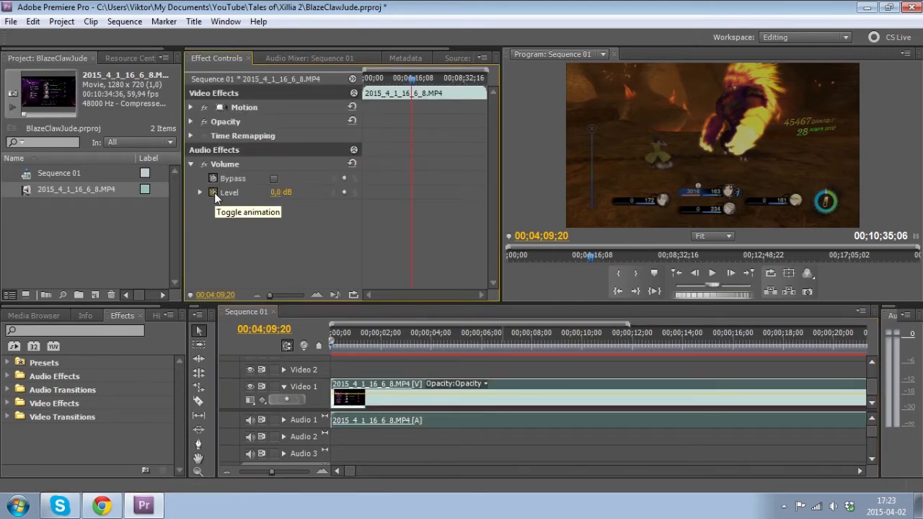
click(287, 193)
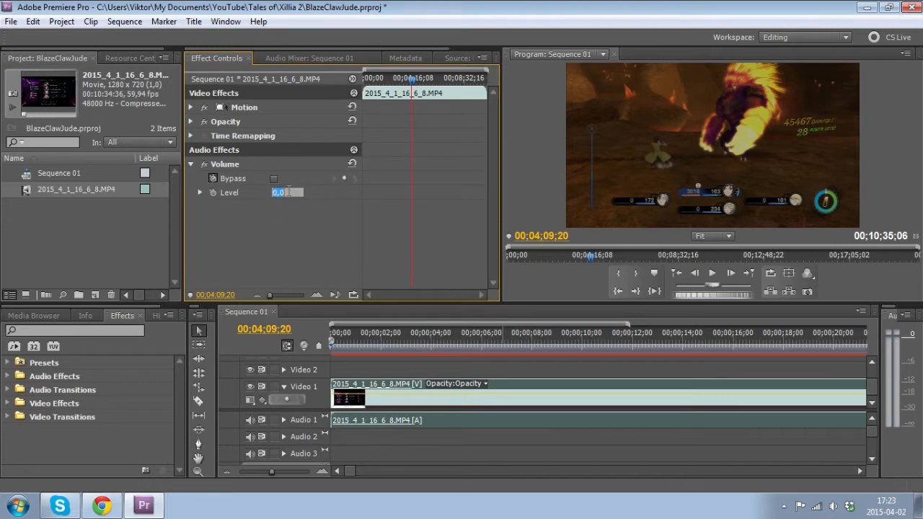
text(-69)
key(BackSpace)
text(,9)
key(Return)
click(282, 193)
text(-8,9)
key(Return)
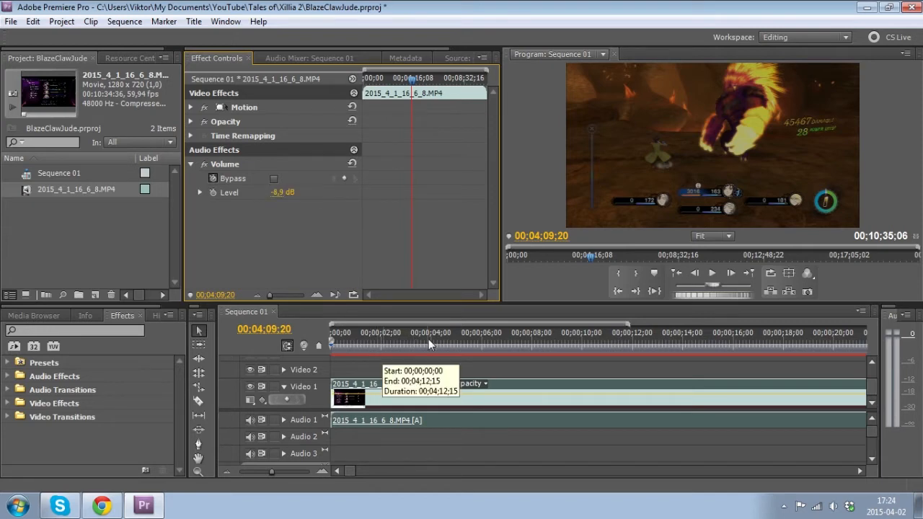
Position the playhead at 00;06;15;24, on the black frame just before the battle footage begins.
drag(271, 472, 248, 476)
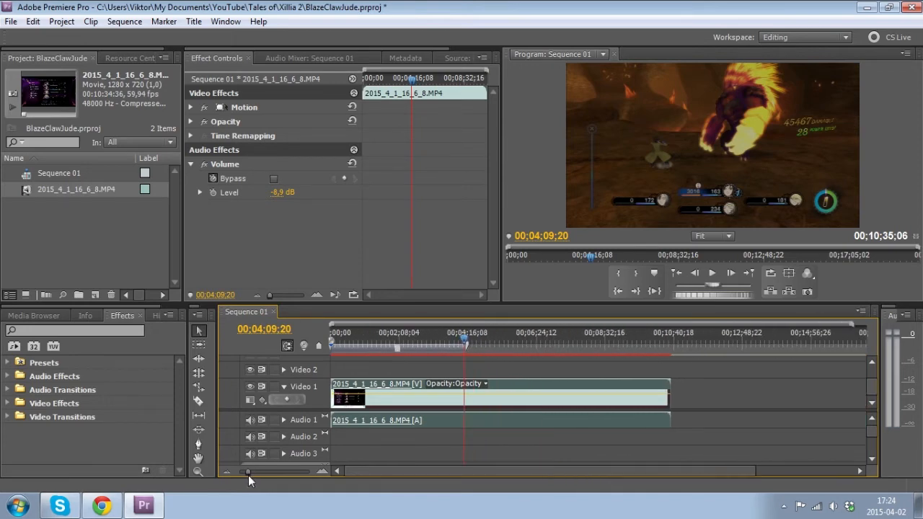
click(537, 339)
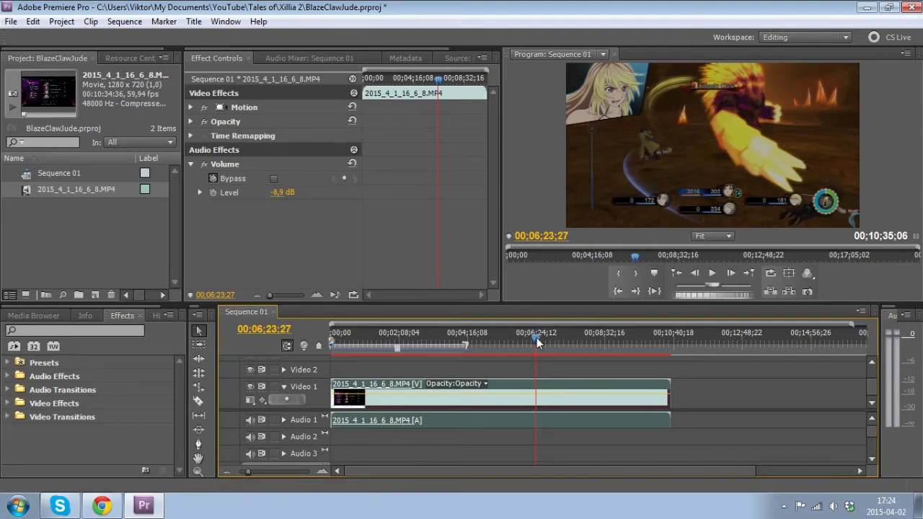
mouse_move(536, 338)
mouse_down()
mouse_move(641, 344)
mouse_move(534, 342)
mouse_up()
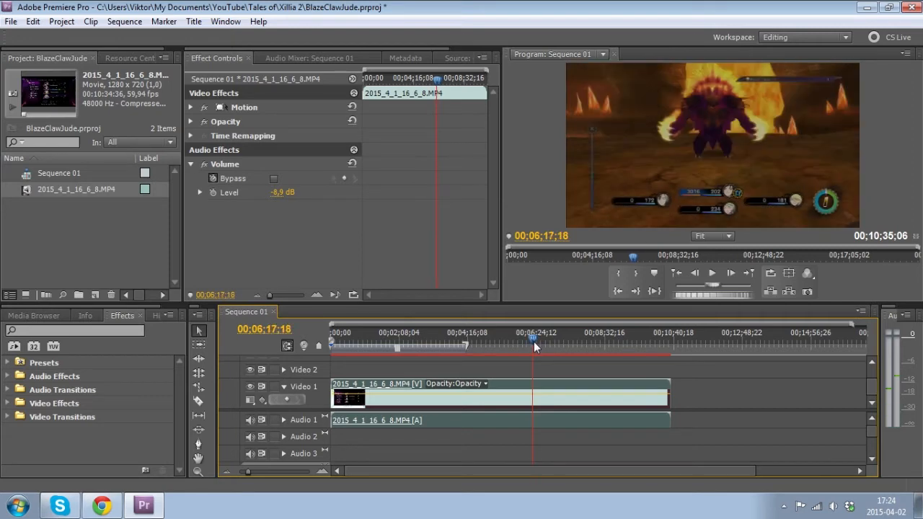
key(Left)
key(Left)
key(Left)
key(Left)
key(Left)
key(Left)
key(Left)
key(Left)
key(Left)
key(Left)
key(Left)
key(Left)
key(Left)
key(Left)
key(Left)
key(Left)
key(Left)
key(Left)
key(Left)
key(Left)
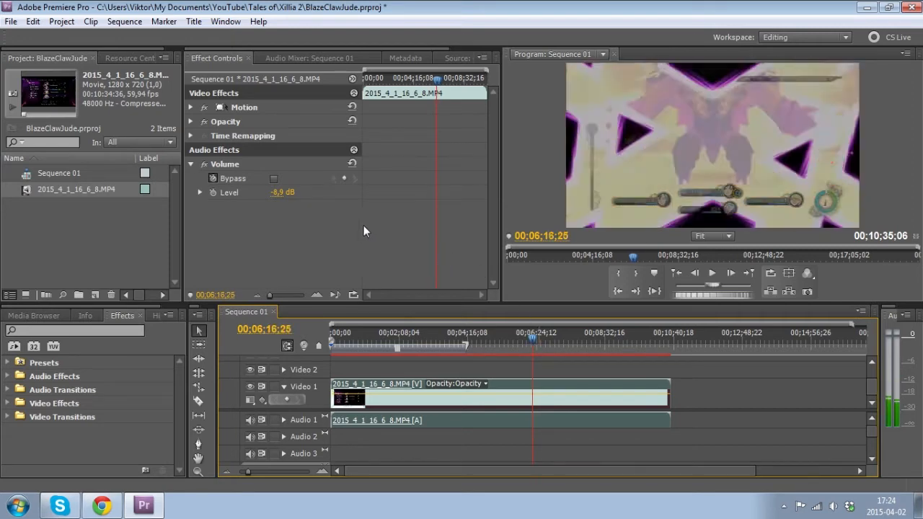
key(Left)
key(Left)
key(Left)
key(Left)
key(Left)
key(Left)
key(Left)
key(Left)
key(Left)
key(Left)
key(Left)
key(Left)
key(Left)
key(Left)
key(Left)
key(Left)
key(Left)
key(Left)
key(Left)
key(Left)
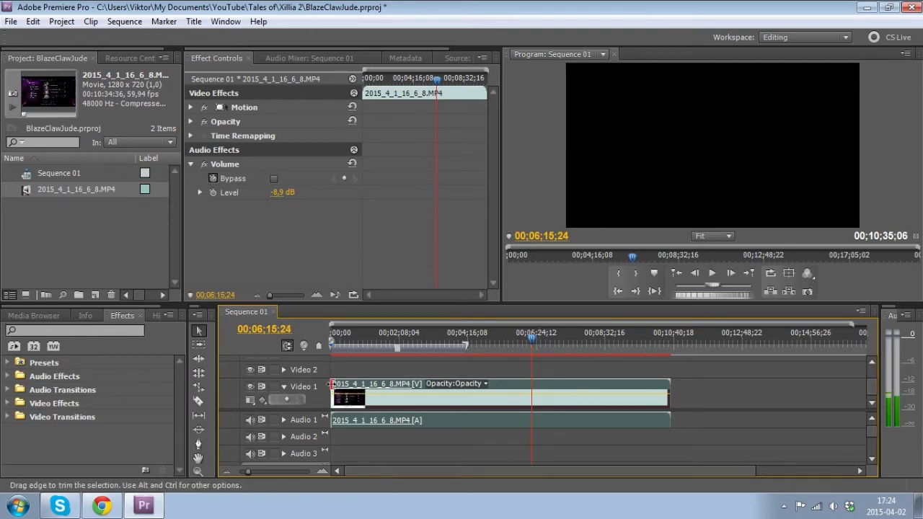
Trim the beginning of the clip up to the playhead and close the empty gap in front of it.
drag(331, 390, 520, 395)
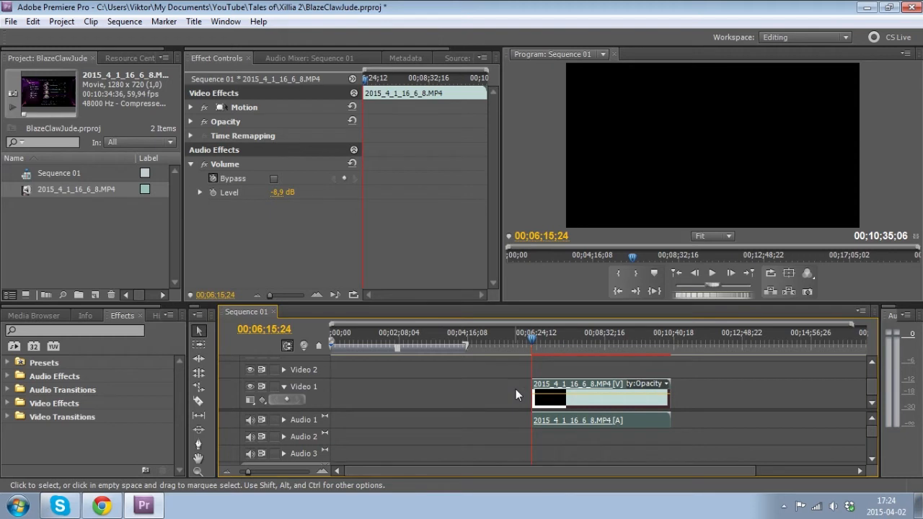
click(515, 389)
key(Delete)
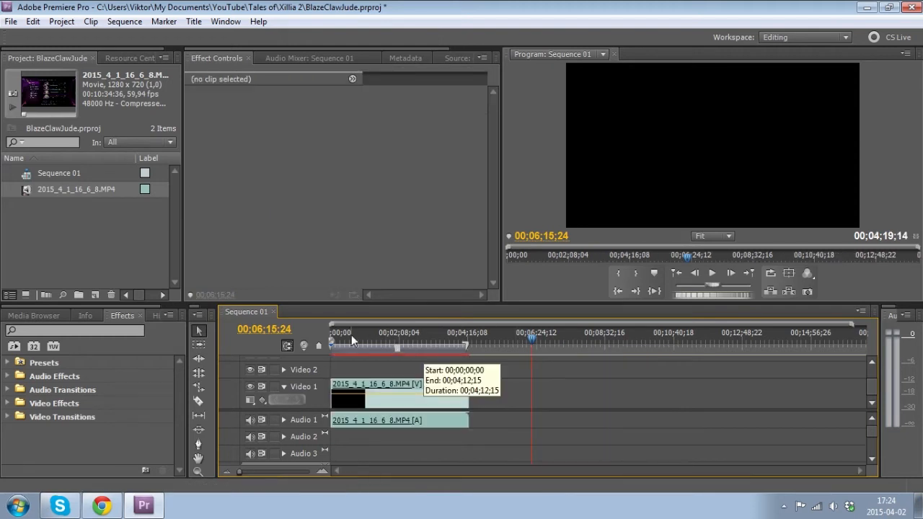
Return the playhead to the start of the sequence and extend the work area to the end of the clip.
click(350, 334)
drag(350, 337, 324, 338)
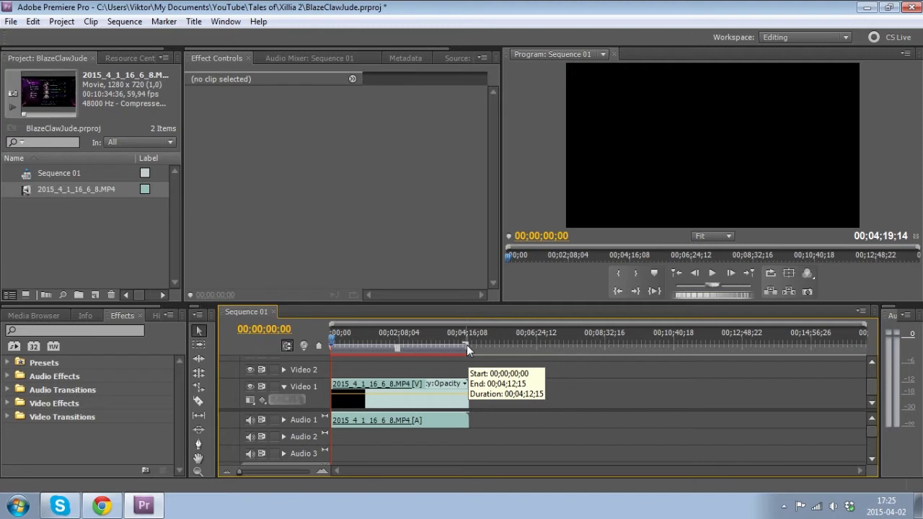
drag(465, 344, 360, 352)
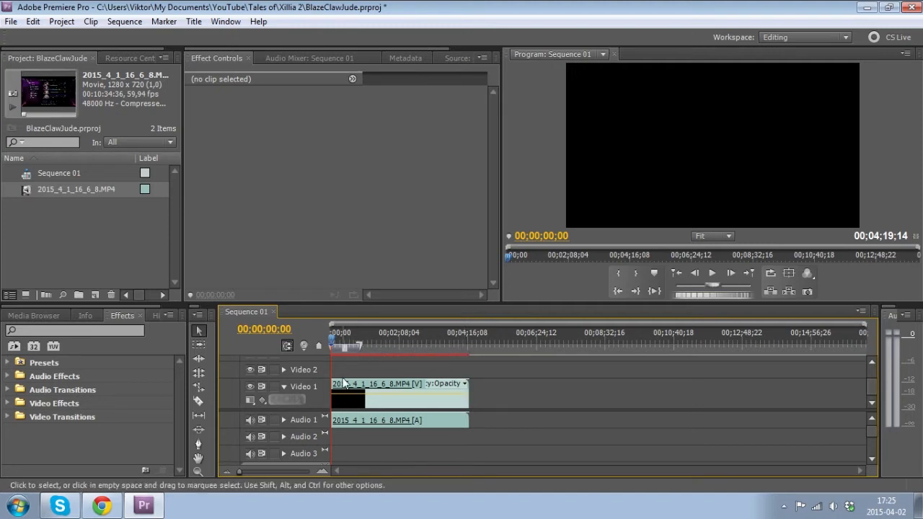
mouse_move(358, 347)
drag(359, 345, 469, 348)
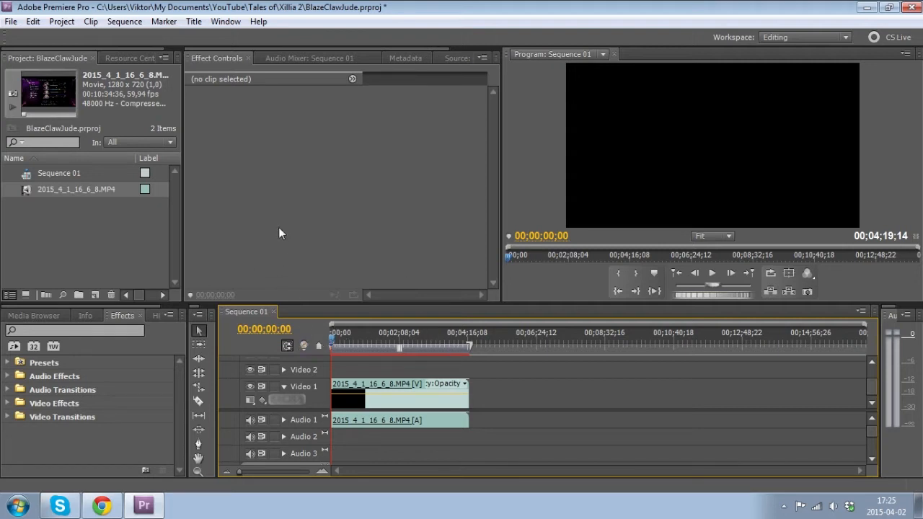
Step frame by frame through the opening of the trimmed clip up to 00;00;00;09.
key(Right)
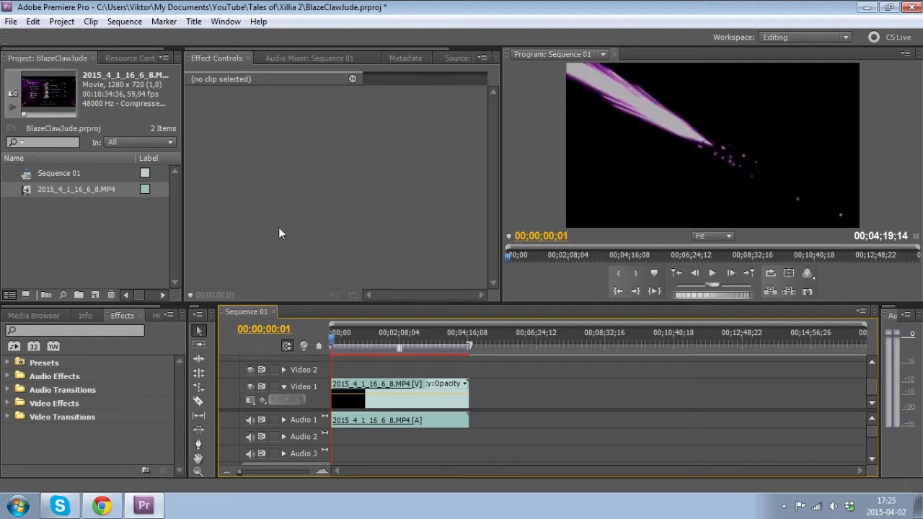
key(Right)
key(Right)
key(Right)
key(Right)
key(Right)
key(Right)
key(Right)
key(Right)
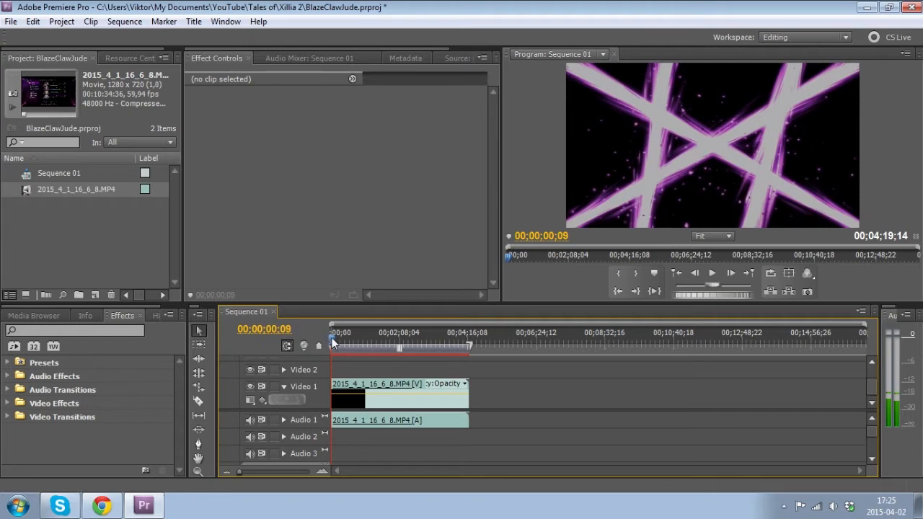
Position the playhead at 00;04;09;24 near the end of the clip, where the fade-out starts.
drag(333, 343, 463, 338)
key(space)
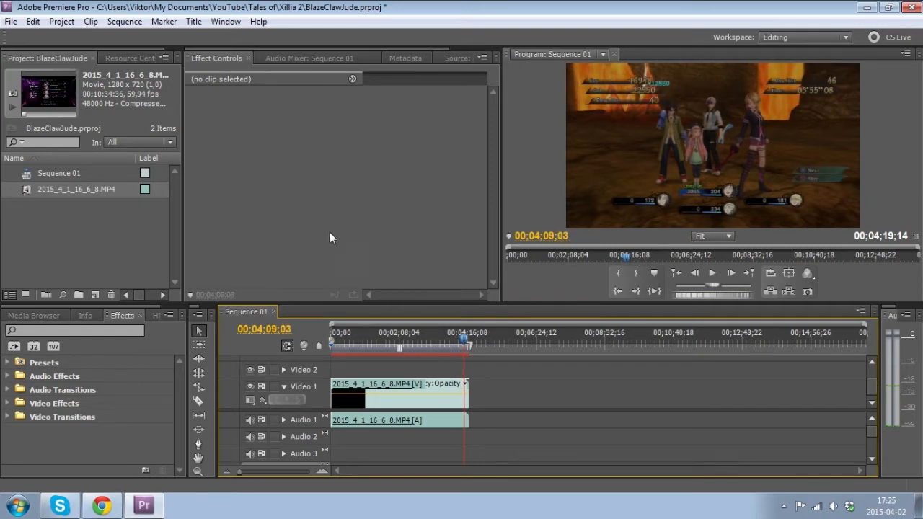
key(space)
drag(241, 471, 258, 471)
key(Right)
key(Right)
key(Right)
key(Right)
key(Right)
key(Right)
key(Right)
key(Right)
key(Right)
key(Right)
key(Right)
key(Right)
key(Right)
key(Right)
key(Right)
Enable opacity animation on the clip, adding a 100 % keyframe at the playhead.
click(459, 388)
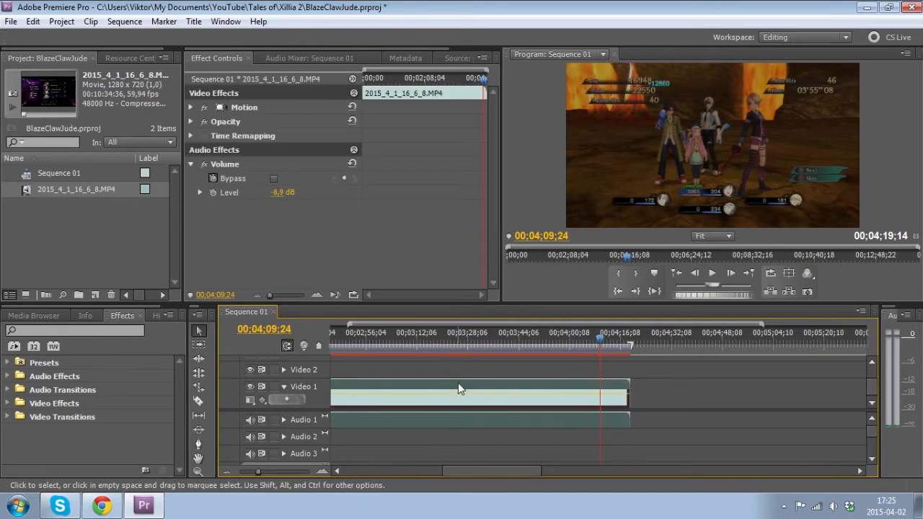
click(190, 121)
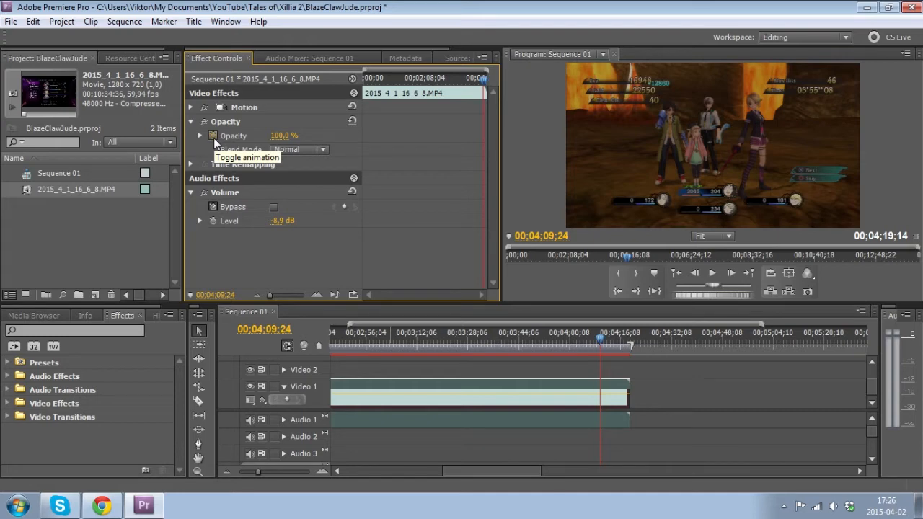
click(212, 136)
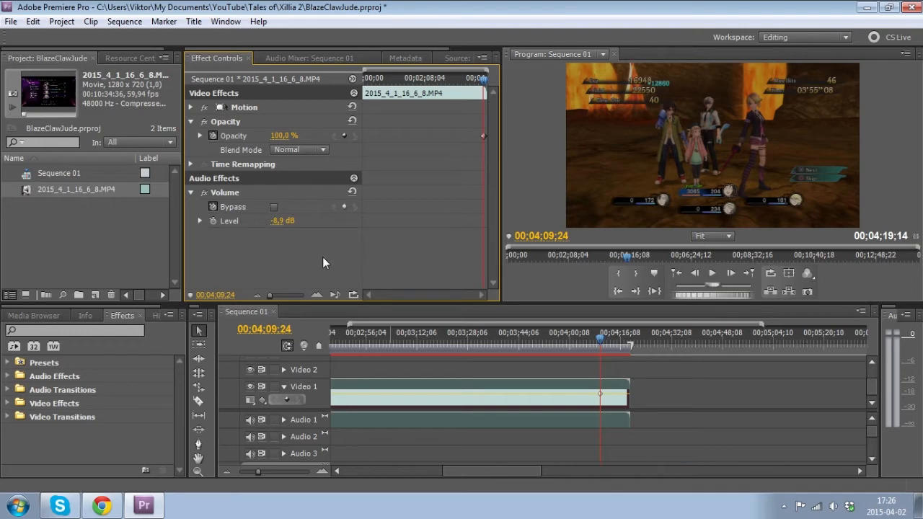
Set the clip's opacity to 0 % at 00;04;15;15 and end the work area at that point.
key(space)
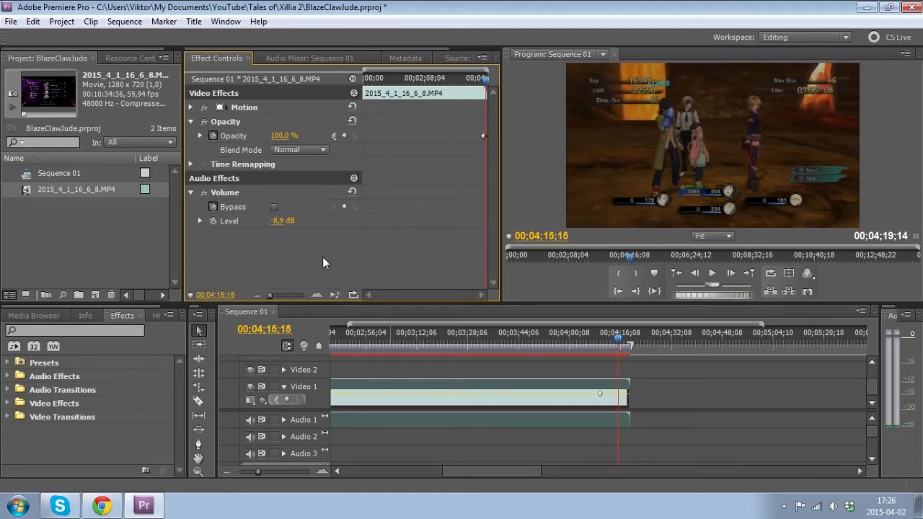
drag(284, 136, 246, 136)
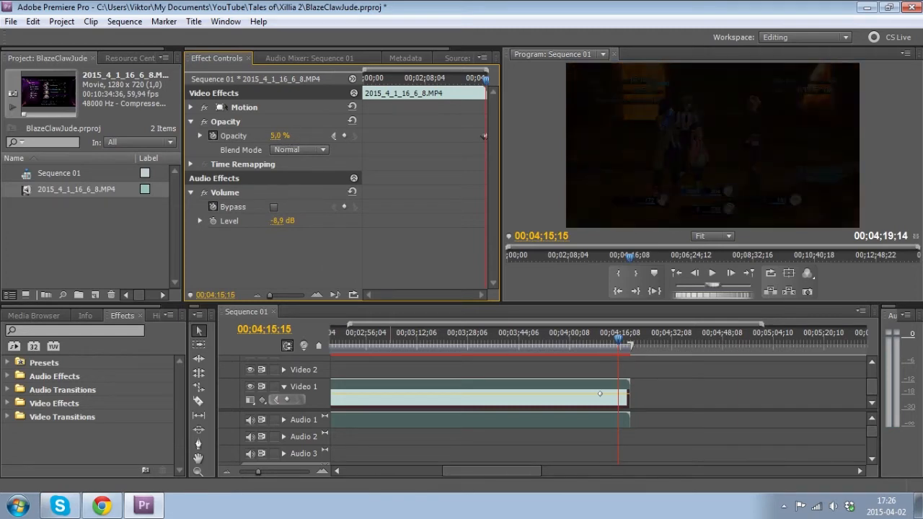
drag(632, 349, 618, 353)
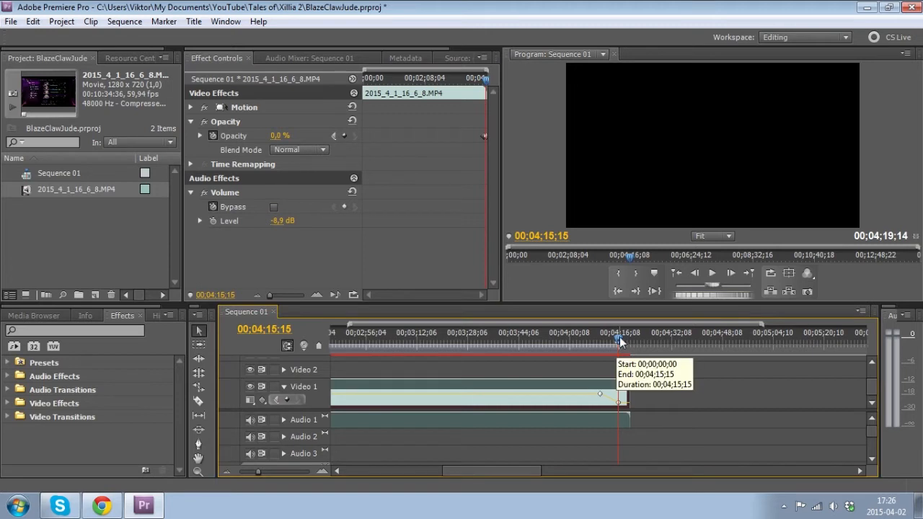
drag(258, 471, 258, 470)
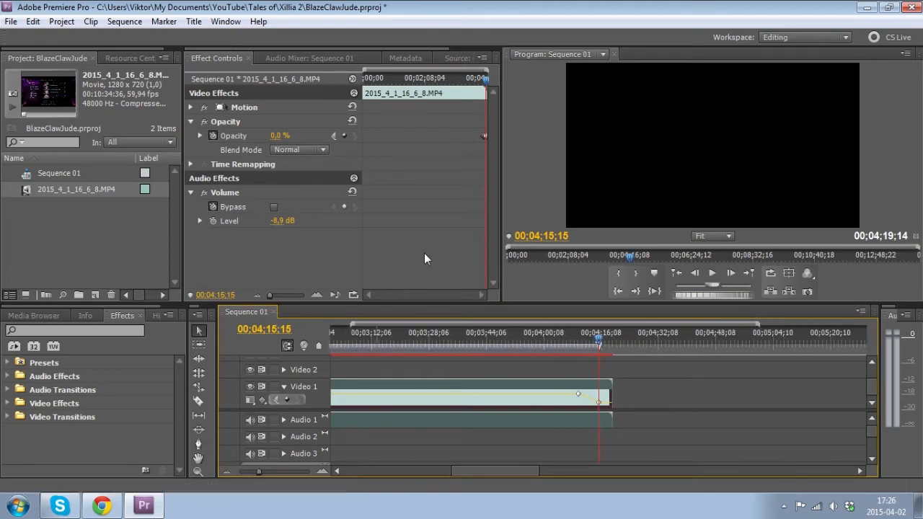
Review the work area across the sequence, scrubbing from the clip's start to the faded end at 00;04;15;15.
drag(256, 471, 251, 473)
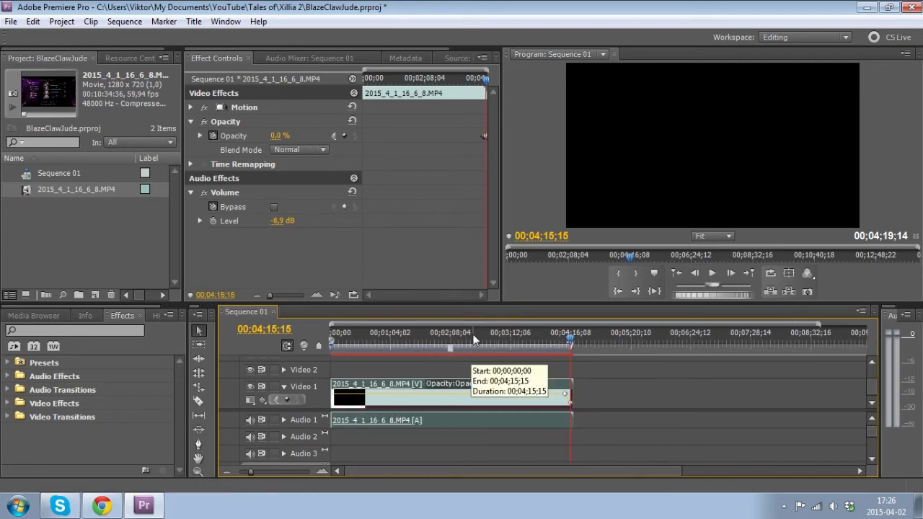
key(Home)
drag(339, 340, 571, 356)
drag(251, 471, 285, 472)
drag(593, 333, 578, 343)
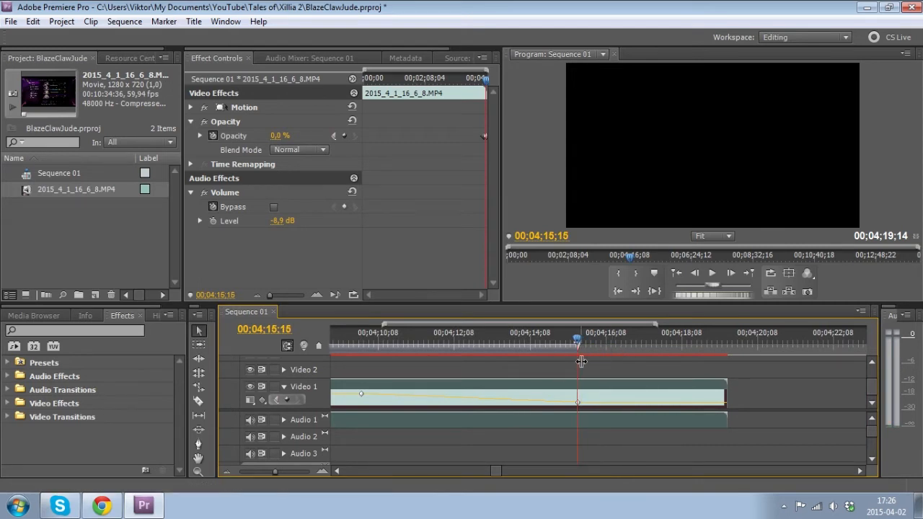
drag(275, 471, 259, 474)
drag(456, 339, 286, 336)
drag(255, 473, 245, 473)
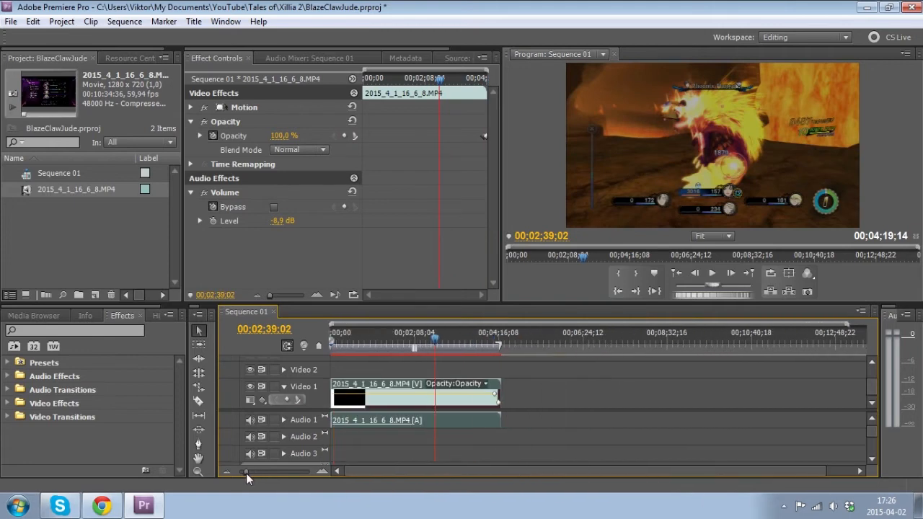
Start importing media and browse to the MP3 folder inside the Music library's Umineko folder.
double_click(52, 229)
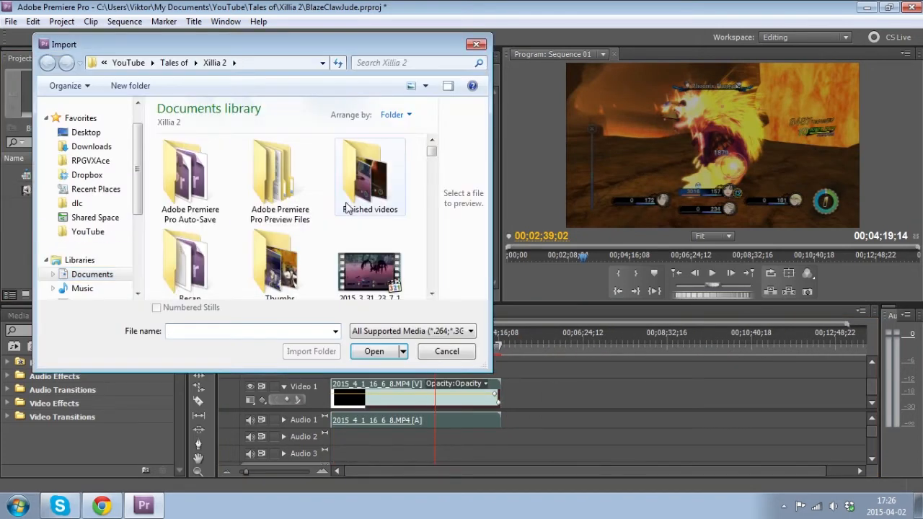
scroll(136, 187, down, 1)
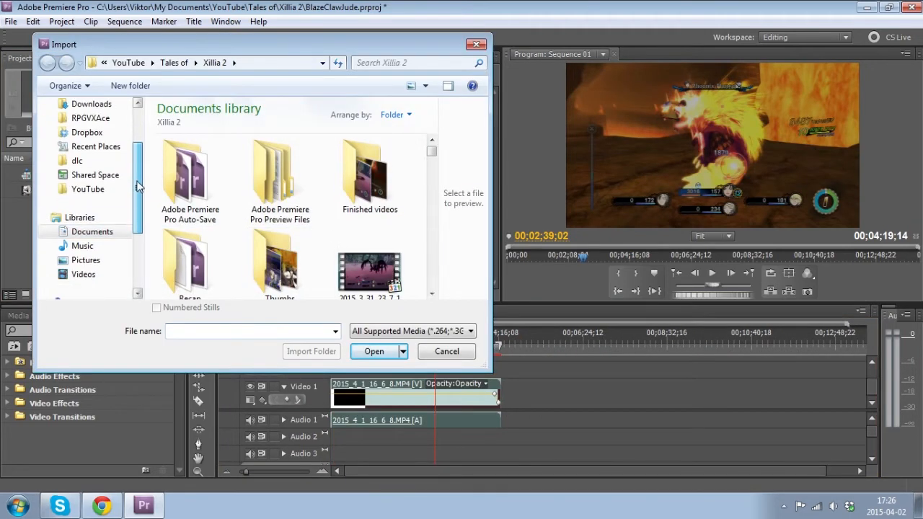
click(82, 246)
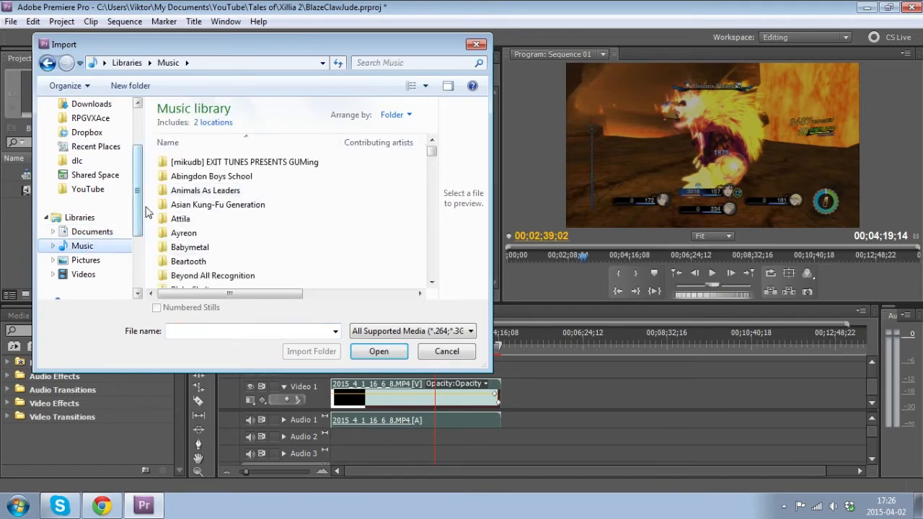
scroll(306, 209, down, 2)
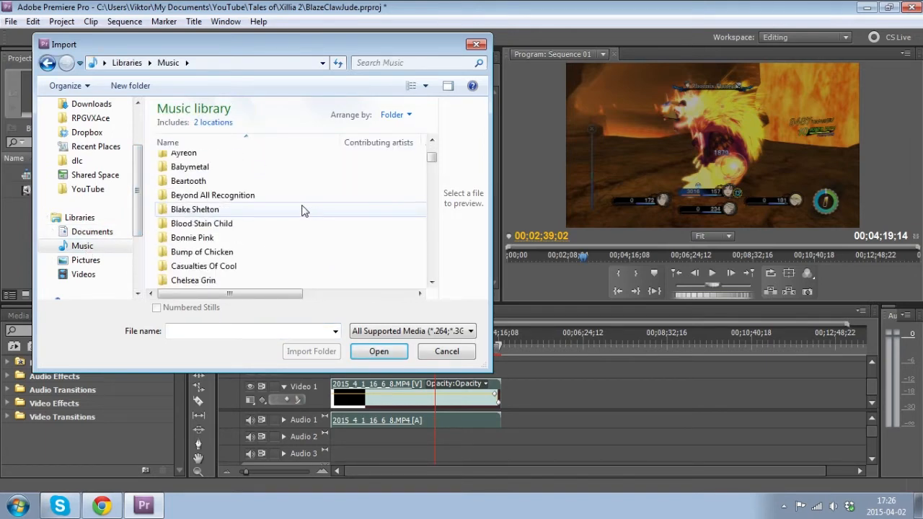
scroll(281, 212, down, 8)
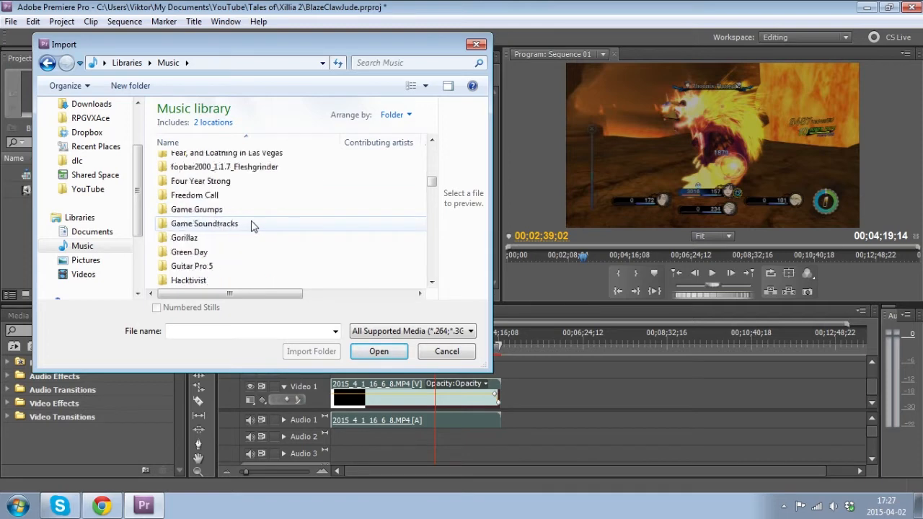
scroll(270, 195, down, 10)
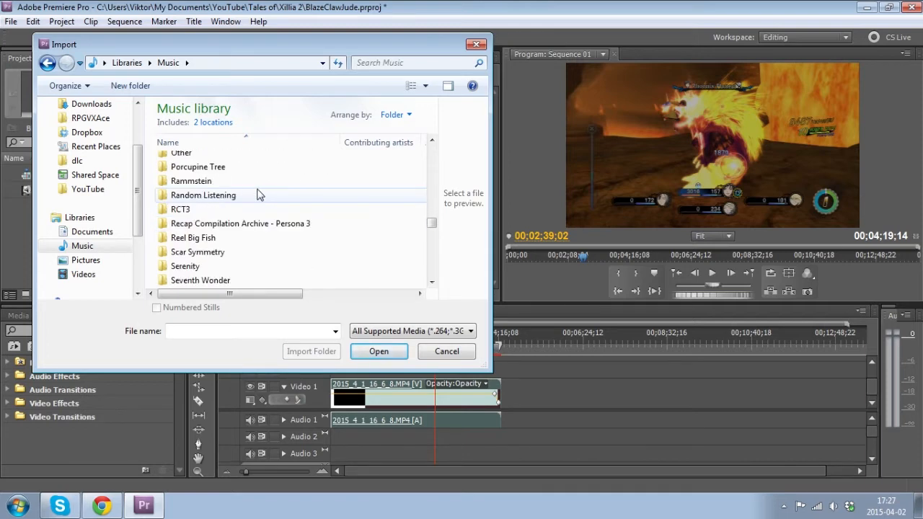
scroll(260, 195, down, 9)
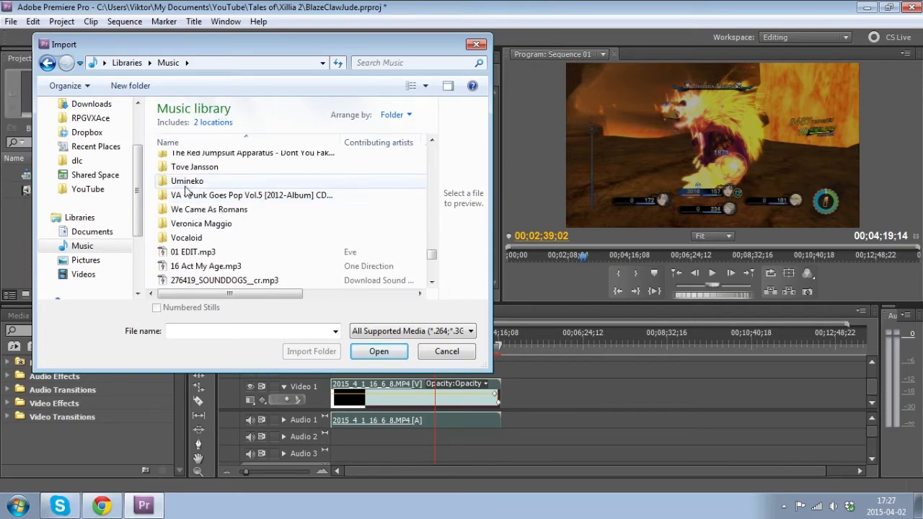
double_click(181, 184)
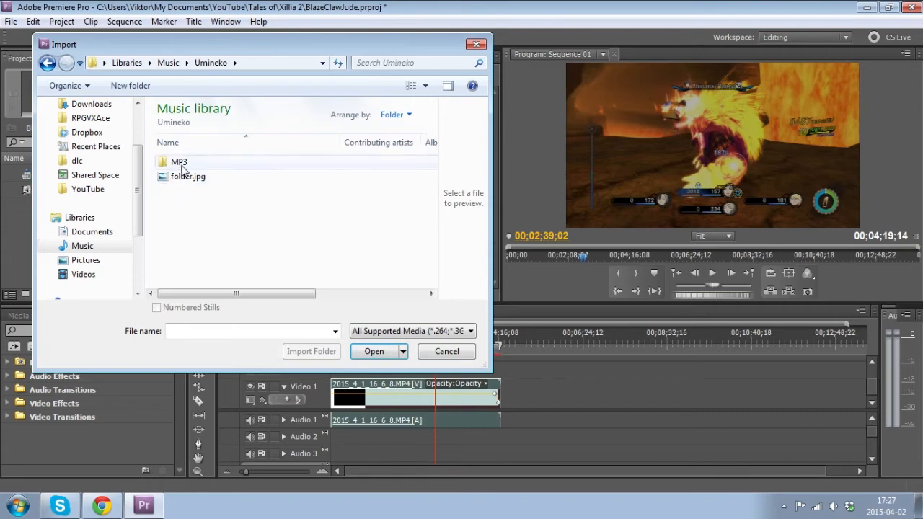
double_click(181, 166)
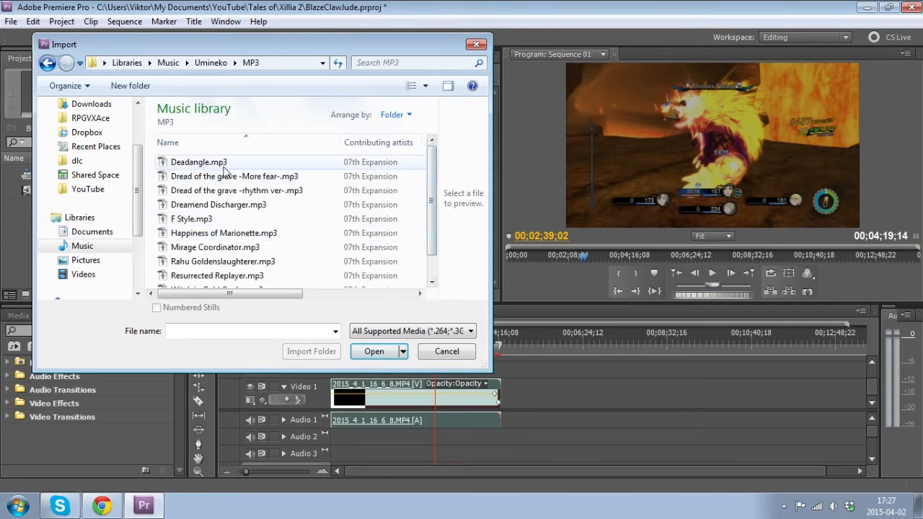
Import Worldend Dominator.mp3 into the project.
scroll(430, 183, down, 1)
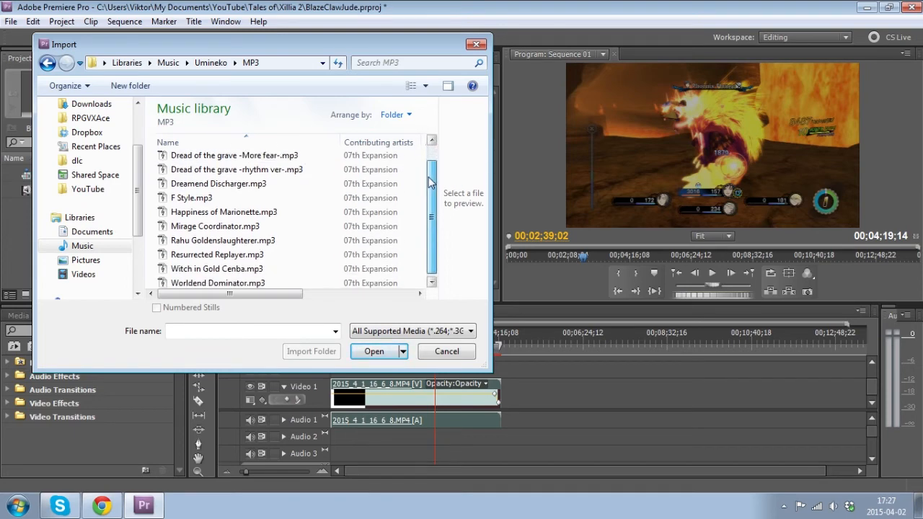
drag(435, 185, 437, 201)
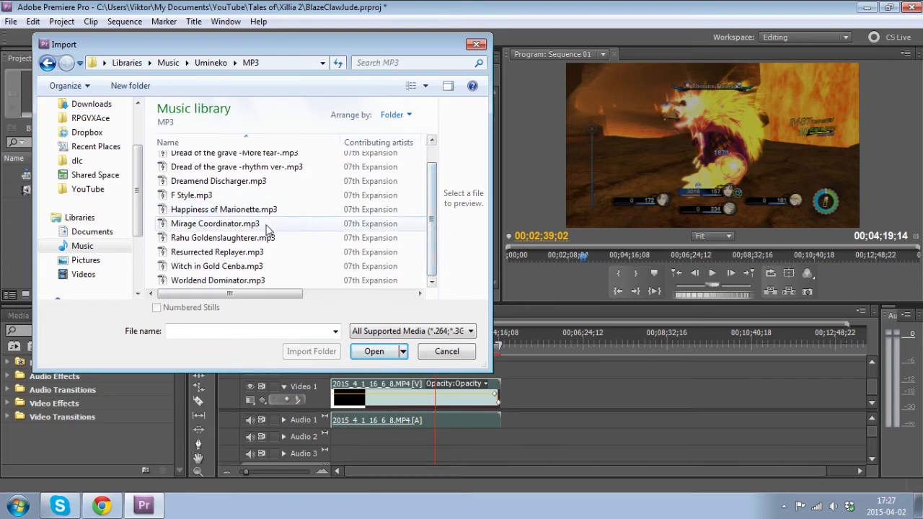
click(210, 283)
click(354, 356)
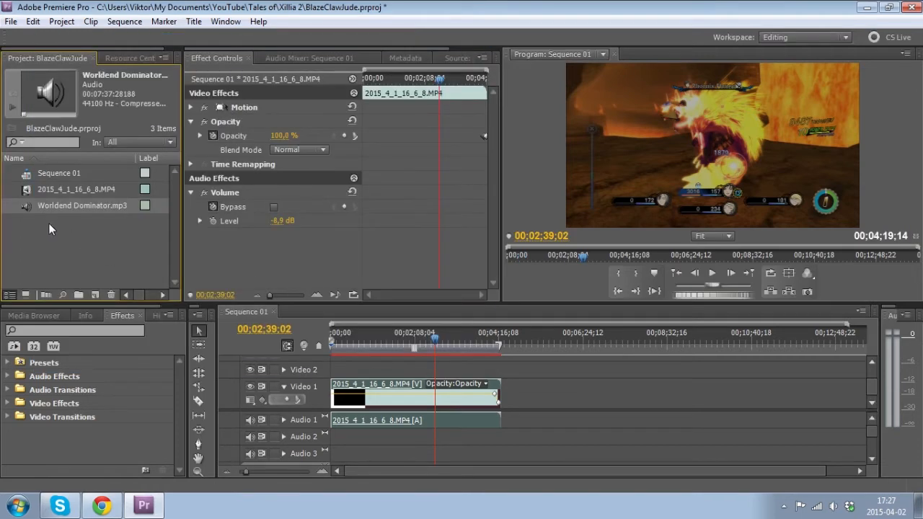
Place Worldend Dominator.mp3 on Audio 2 at the sequence start and set its volume level to -14,9 dB without keyframing.
drag(27, 207, 337, 446)
drag(435, 338, 312, 358)
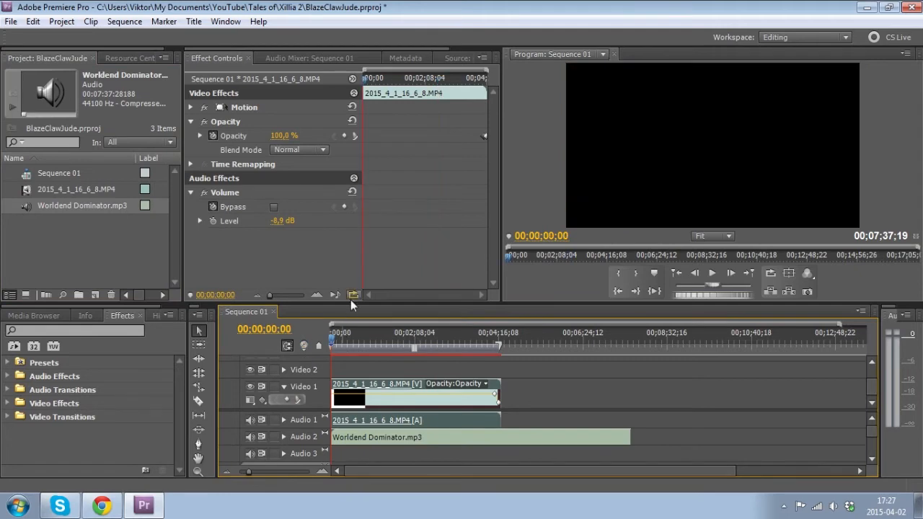
click(446, 438)
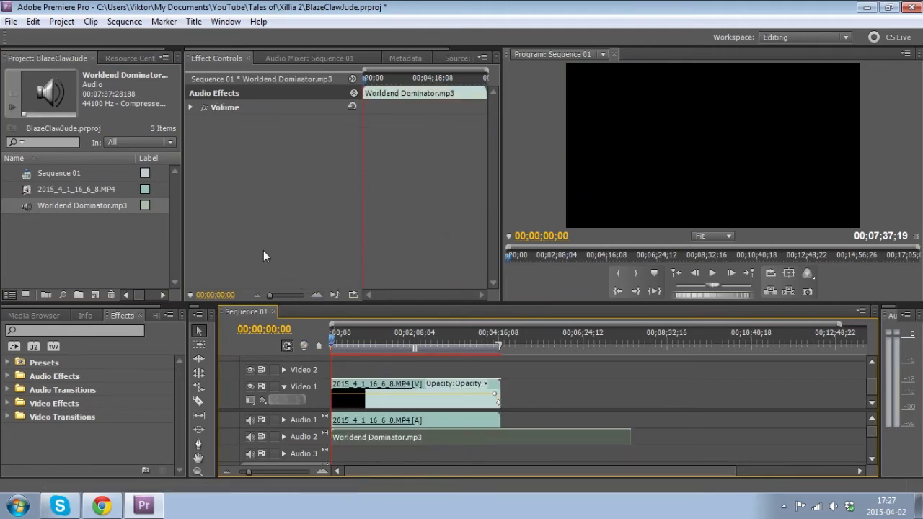
click(191, 108)
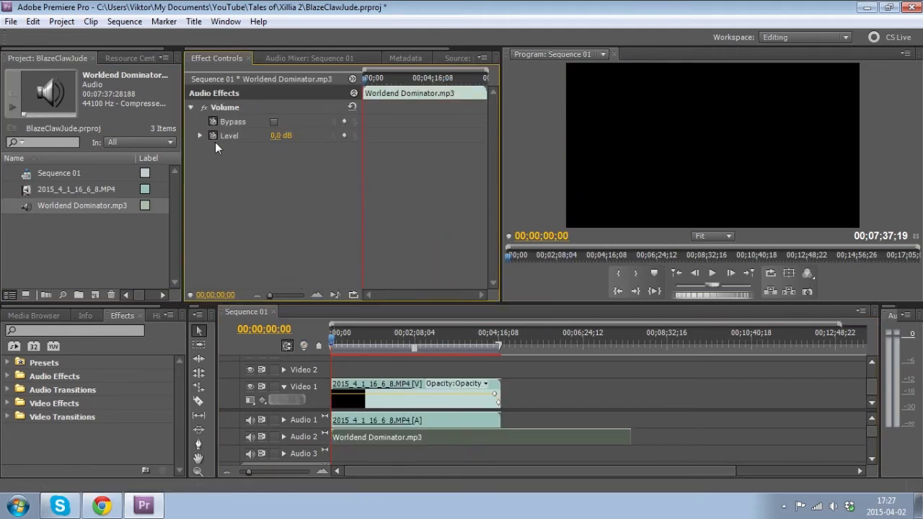
text(-14,9)
key(Return)
Mute Audio 1 and briefly play the sequence's opening frames to hear the music alone.
click(249, 419)
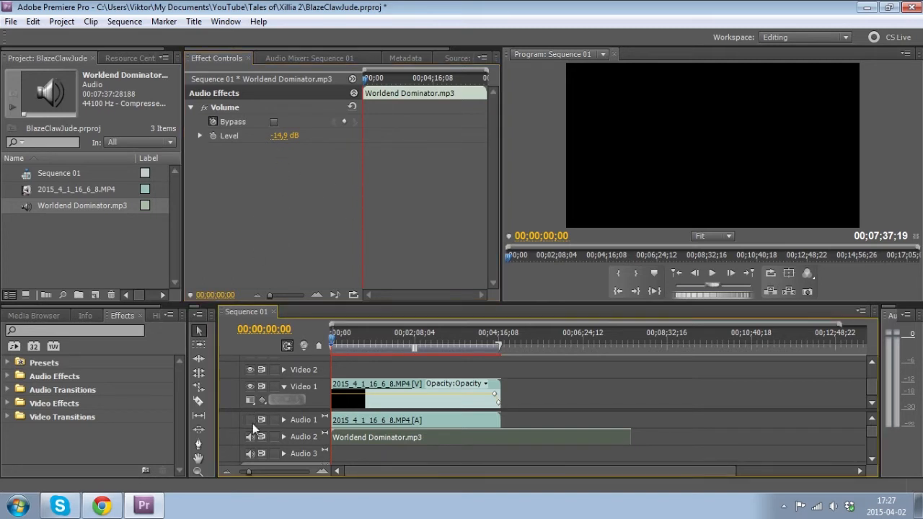
drag(244, 470, 272, 477)
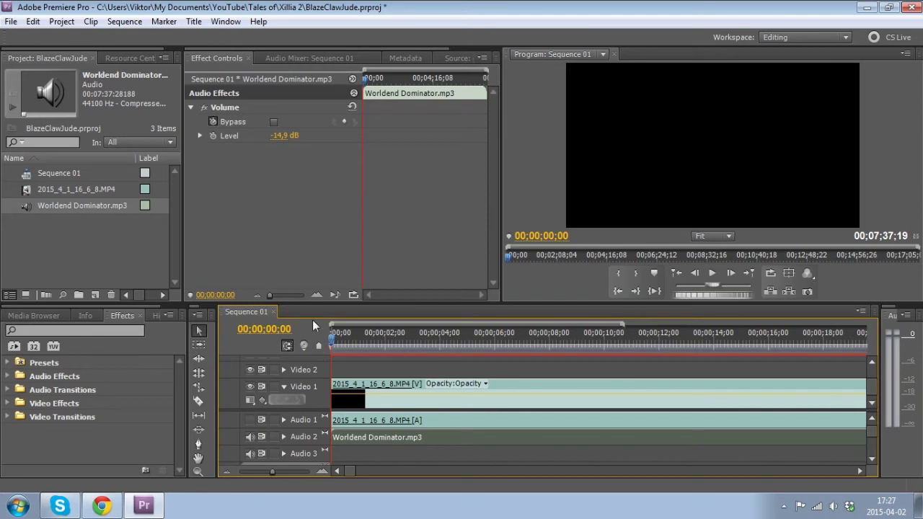
key(space)
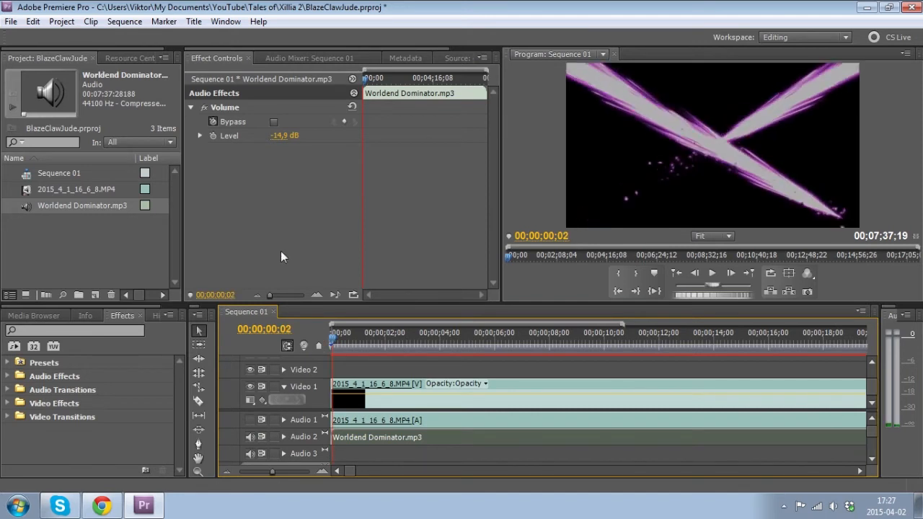
drag(274, 473, 309, 472)
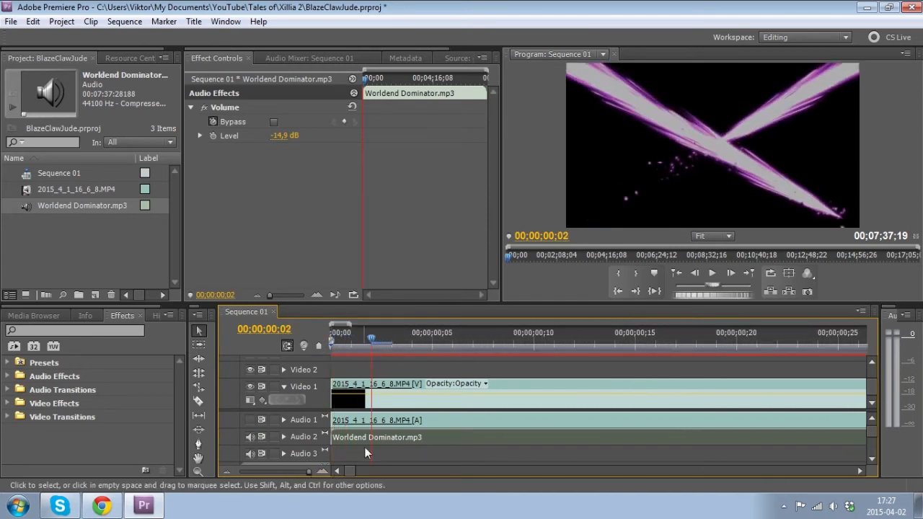
Step through the opening frames to locate the music's first sound, and trim two frames off the music, keeping it at the sequence start.
key(Left)
key(Left)
key(Right)
key(Right)
key(Left)
key(Right)
key(Left)
key(Left)
key(Right)
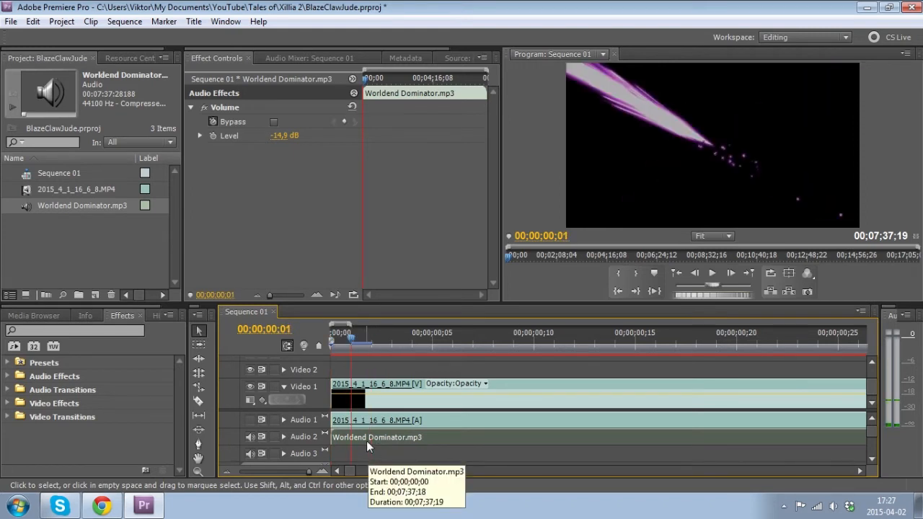
key(Left)
key(Right)
key(Right)
drag(333, 438, 358, 436)
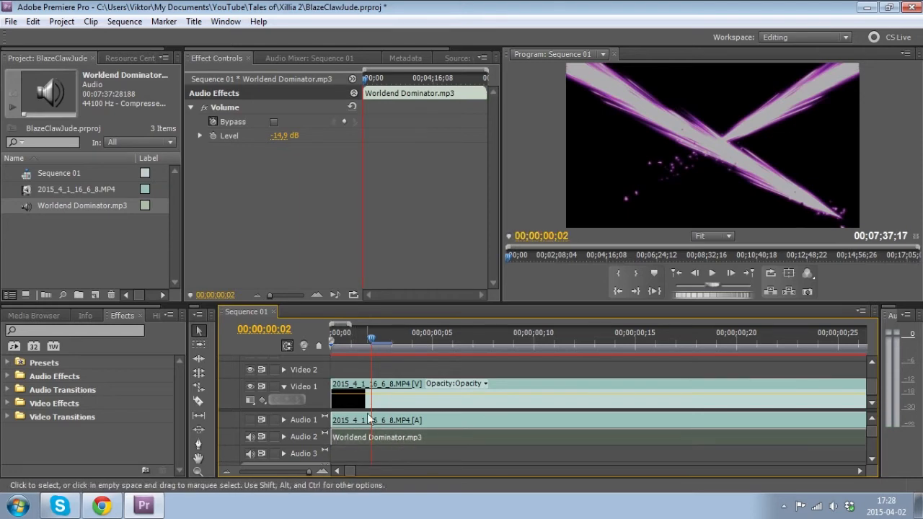
Scrub and play the opening of the sequence to check that the trimmed music starts together with the video.
drag(374, 341, 322, 348)
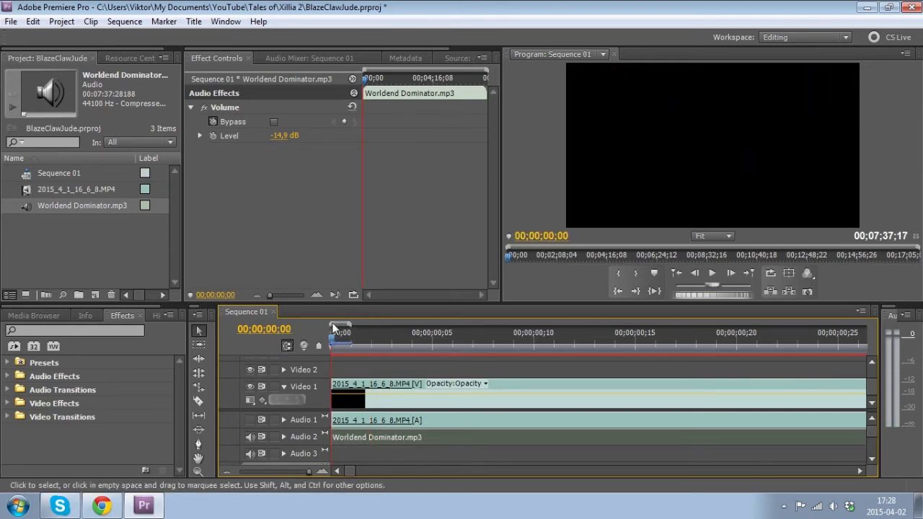
drag(335, 343, 466, 344)
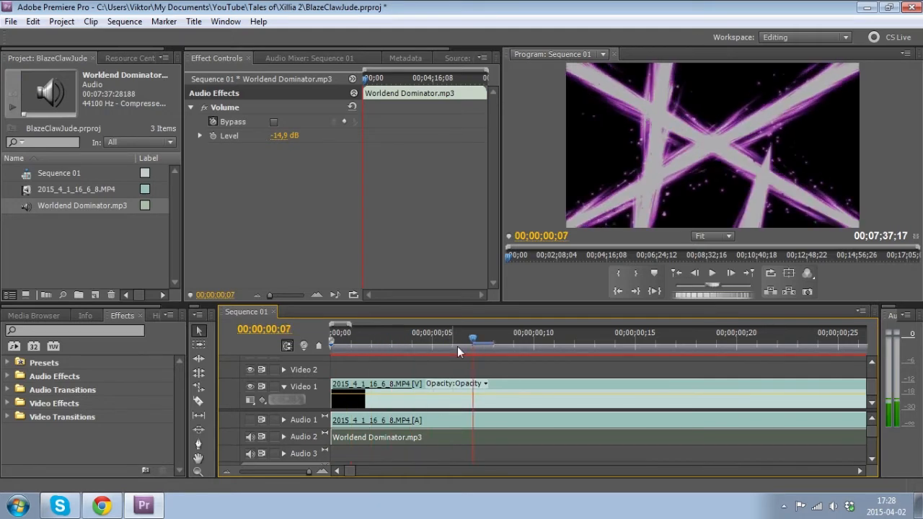
key(Home)
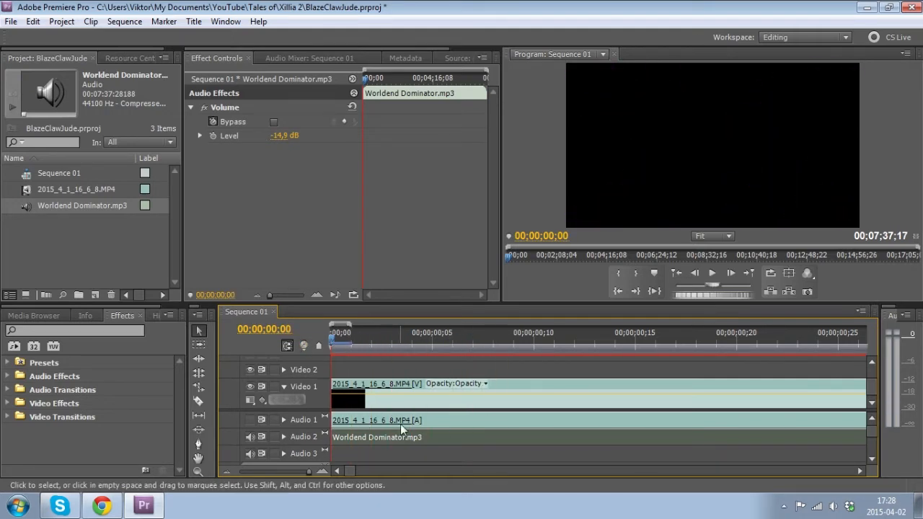
drag(309, 472, 244, 477)
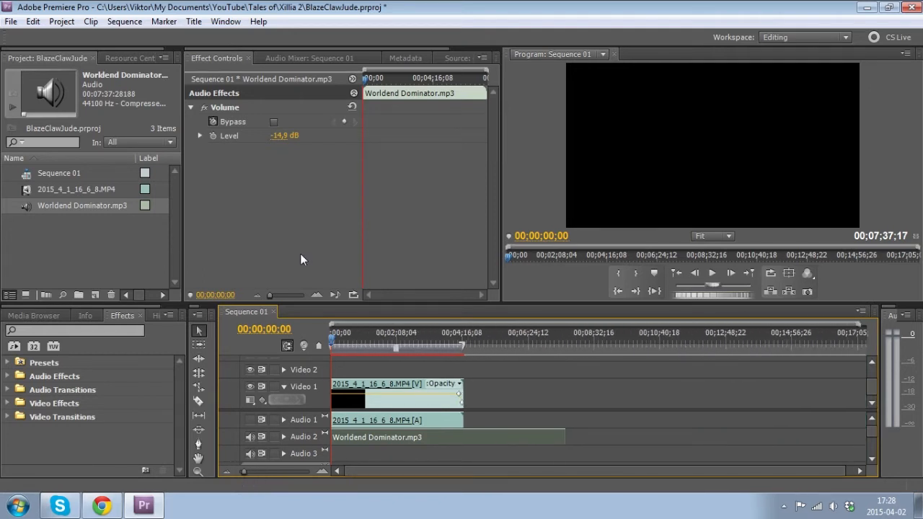
click(712, 274)
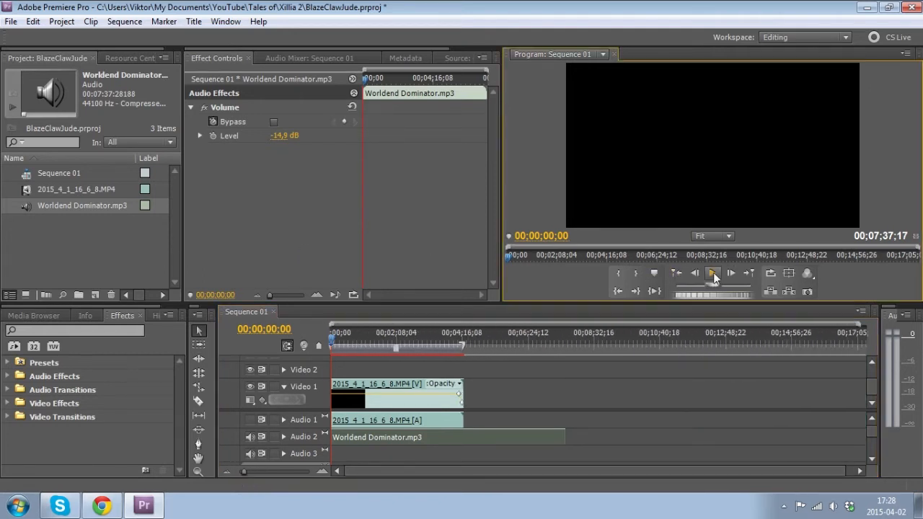
click(713, 274)
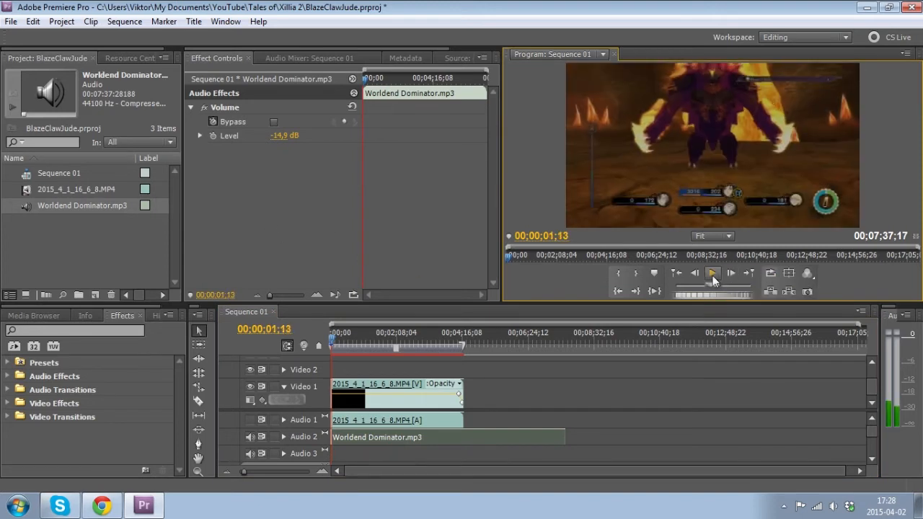
Unmute Audio 1 and play the sequence from the beginning to check the balance of game audio and music.
click(248, 421)
click(248, 420)
drag(385, 338, 332, 342)
click(679, 275)
click(709, 278)
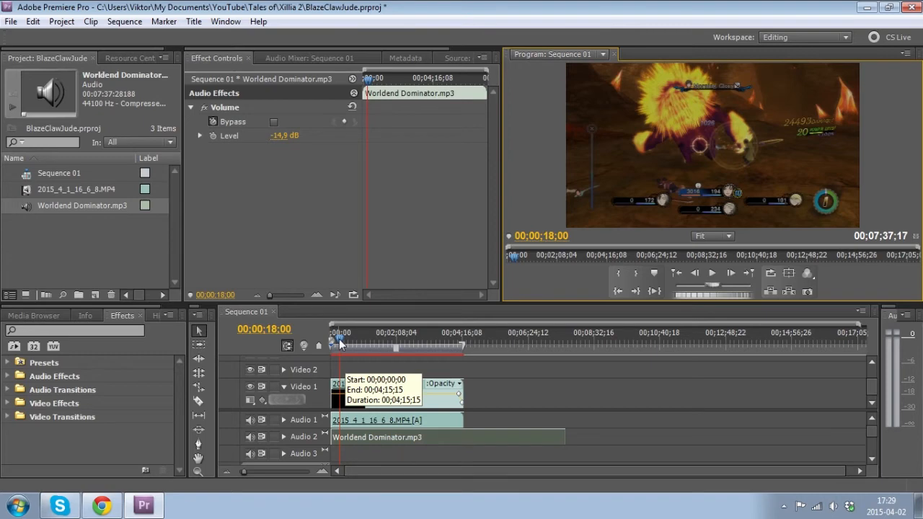
Add a -14,9 dB level keyframe to the music at 00;04;09;24, in line with the start of the video's fade-out.
drag(340, 345, 458, 355)
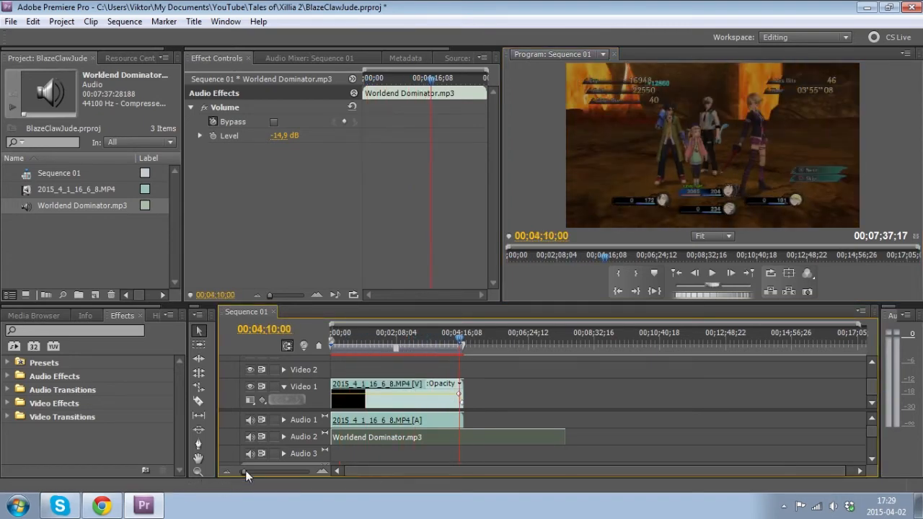
drag(245, 470, 287, 472)
click(580, 341)
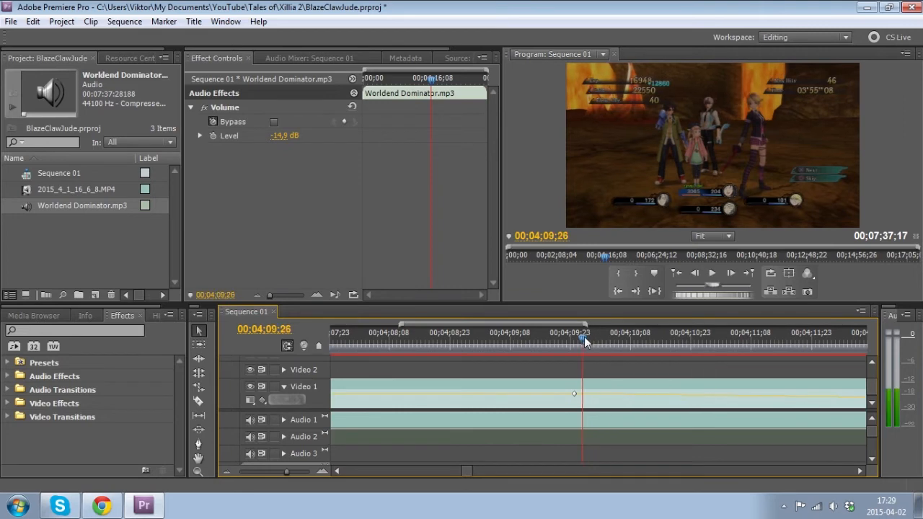
drag(579, 340, 575, 339)
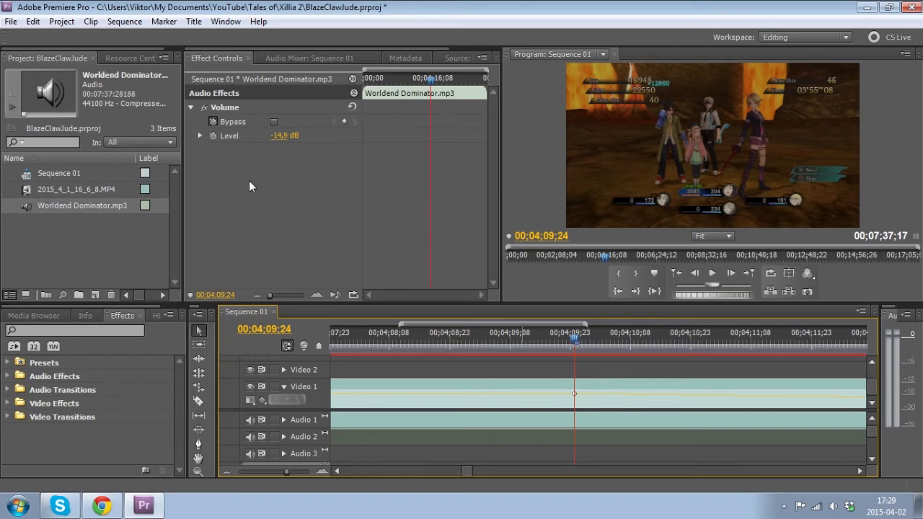
click(212, 137)
drag(274, 473, 264, 477)
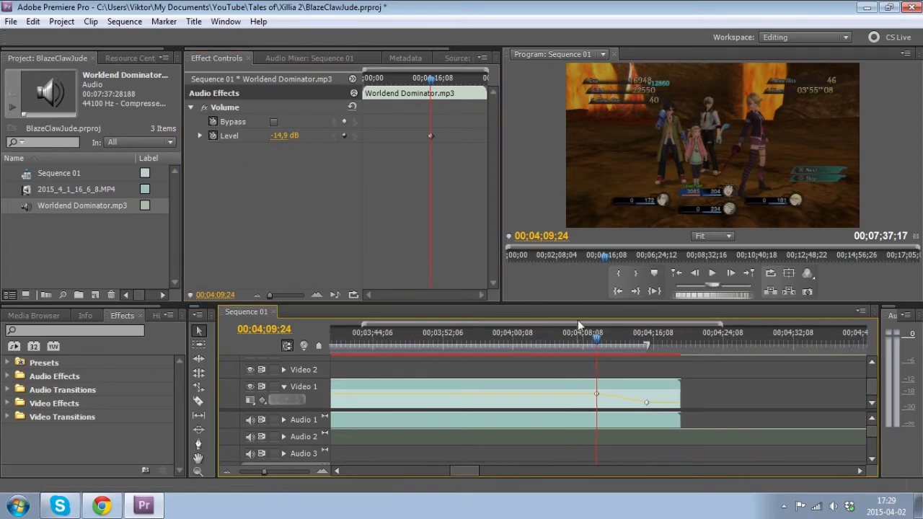
Fade out the music by adding a -287,5 dB level keyframe at 00;04;15;13, and return the playhead to the sequence start.
drag(596, 346, 640, 341)
key(space)
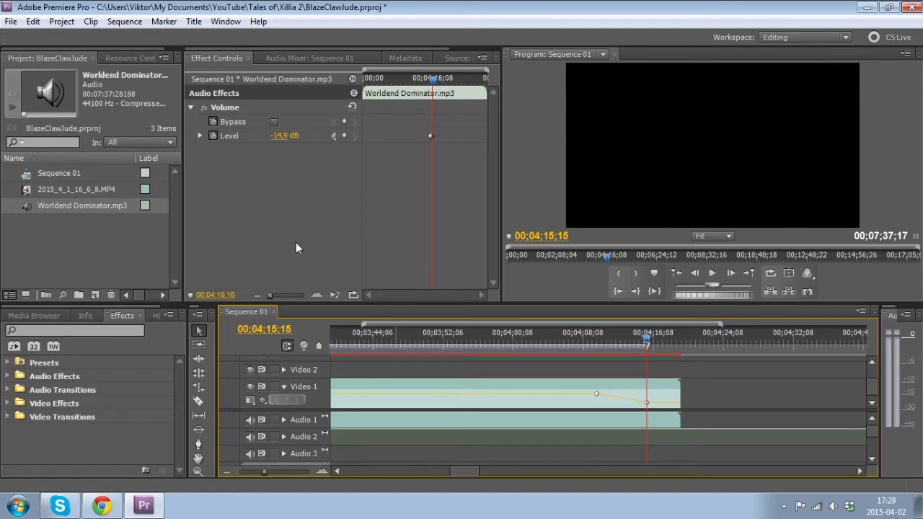
key(Left)
key(Left)
click(287, 139)
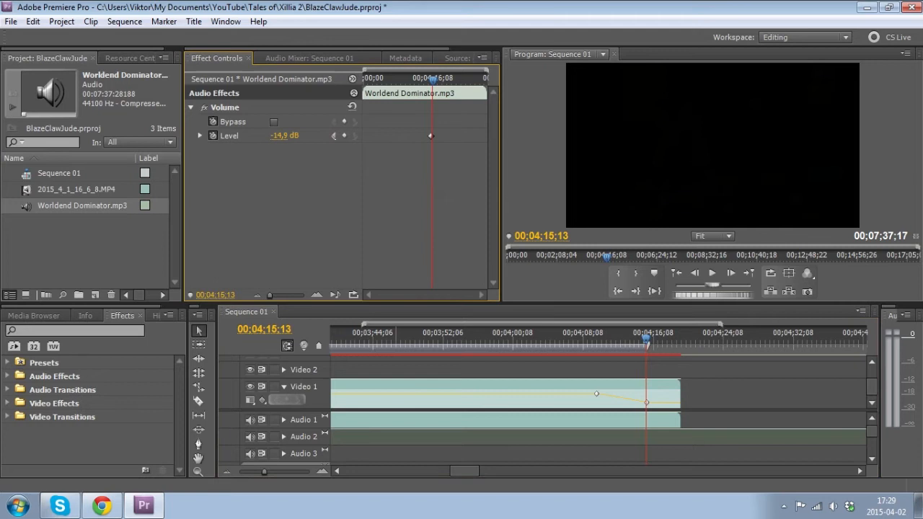
drag(287, 140, 224, 139)
click(346, 139)
click(346, 139)
drag(285, 136, 249, 137)
key(Right)
key(Right)
drag(264, 471, 246, 473)
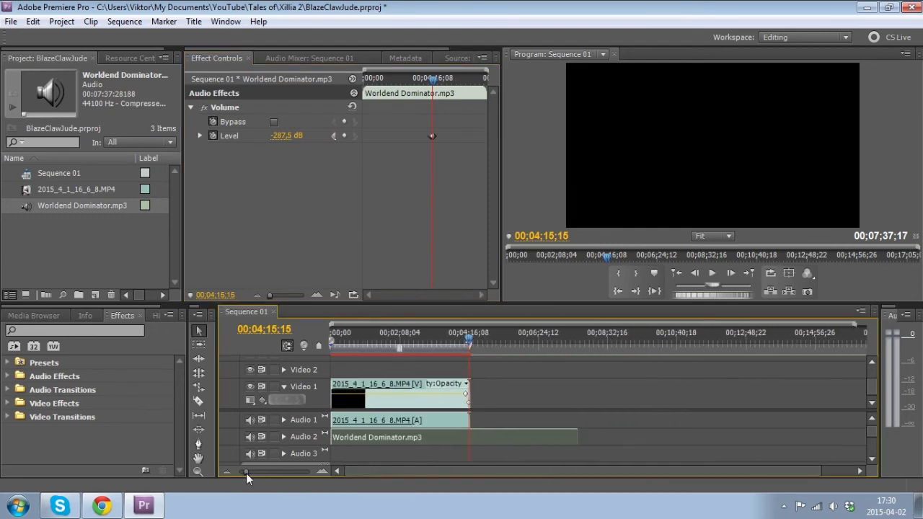
key(Home)
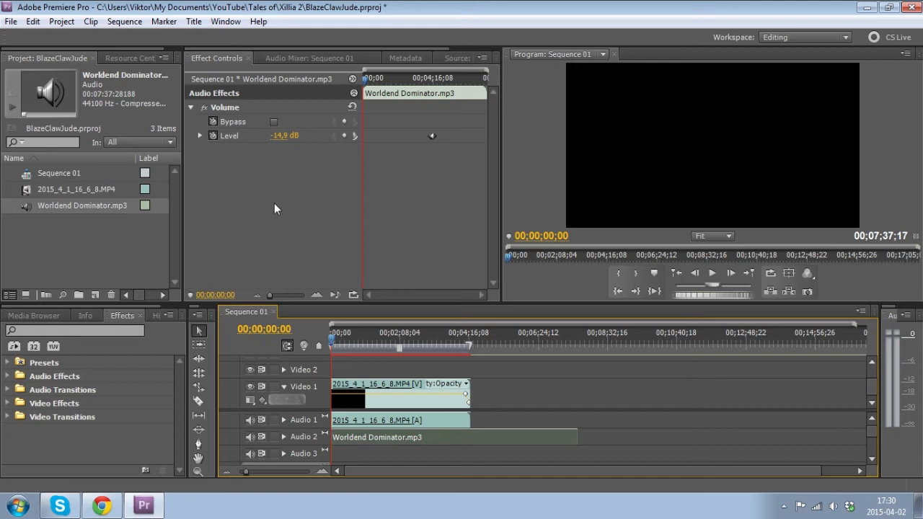
click(274, 207)
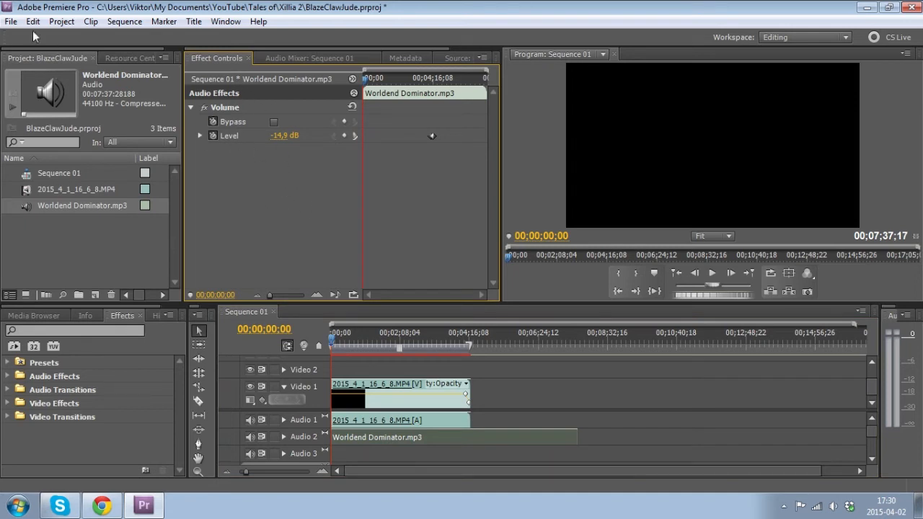
click(11, 22)
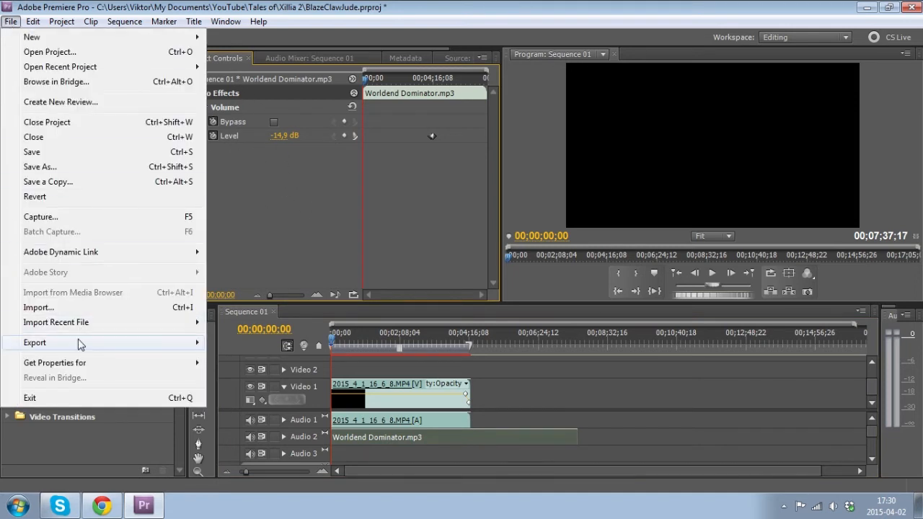
mouse_move(79, 343)
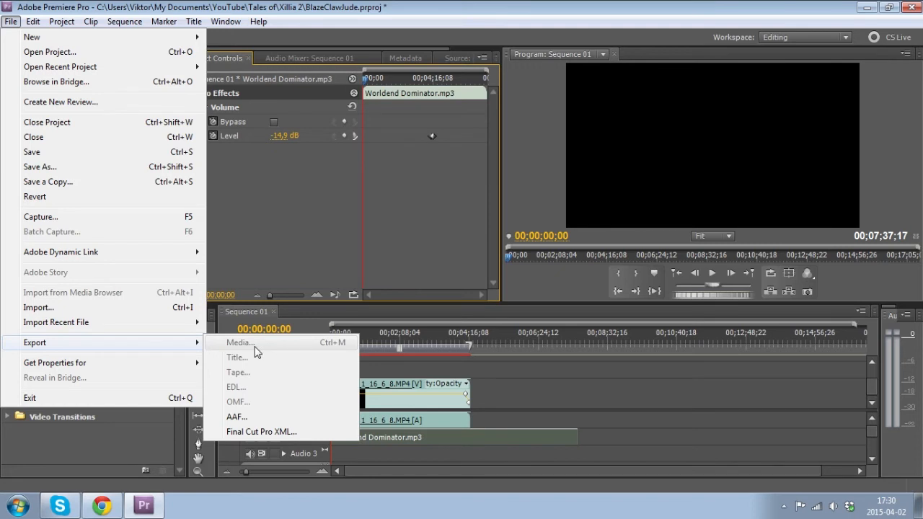
click(295, 4)
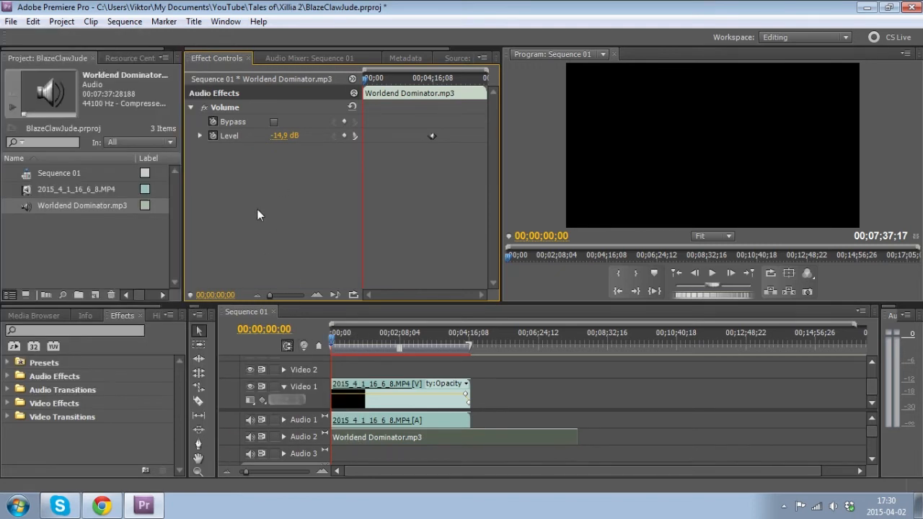
Make the Sequence 01 timeline active and open its media export settings.
click(245, 321)
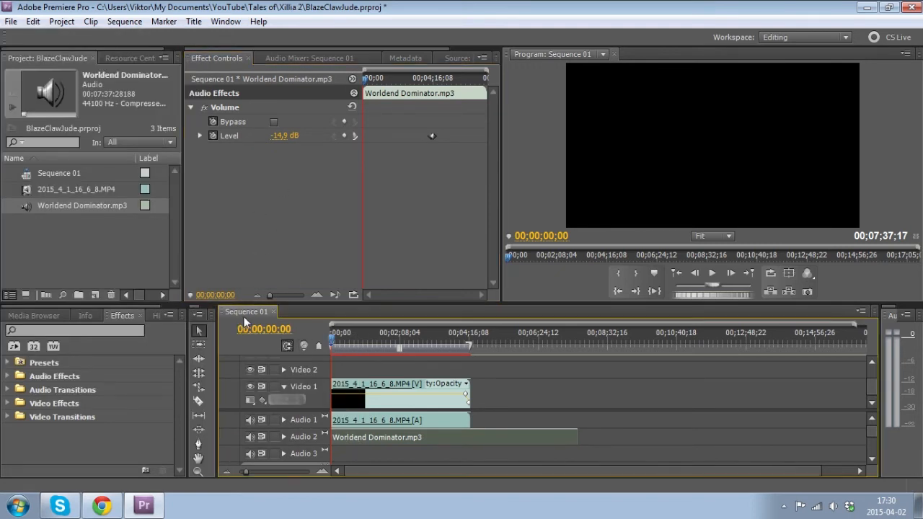
click(33, 21)
click(369, 21)
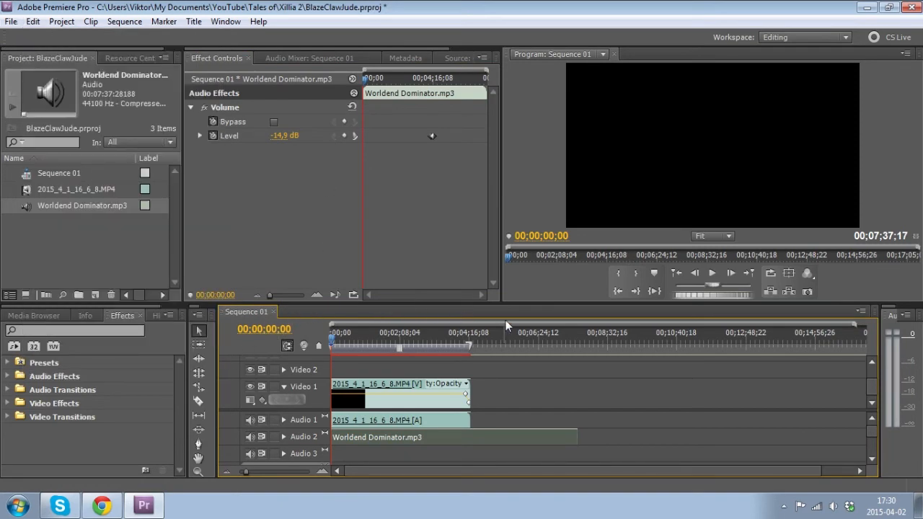
click(11, 21)
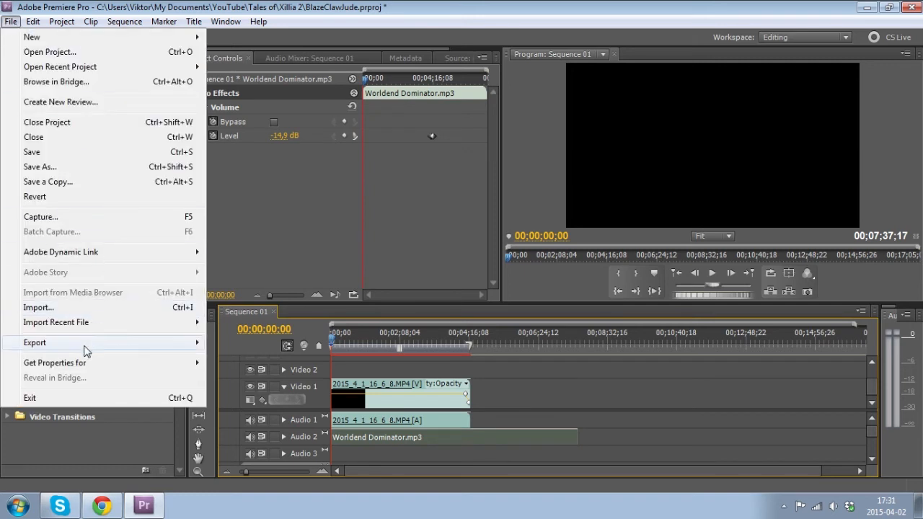
mouse_move(112, 344)
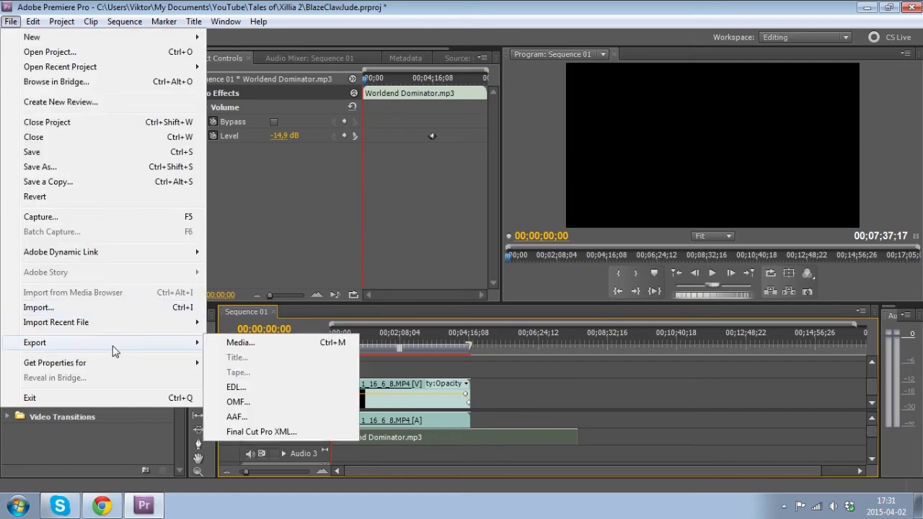
click(238, 343)
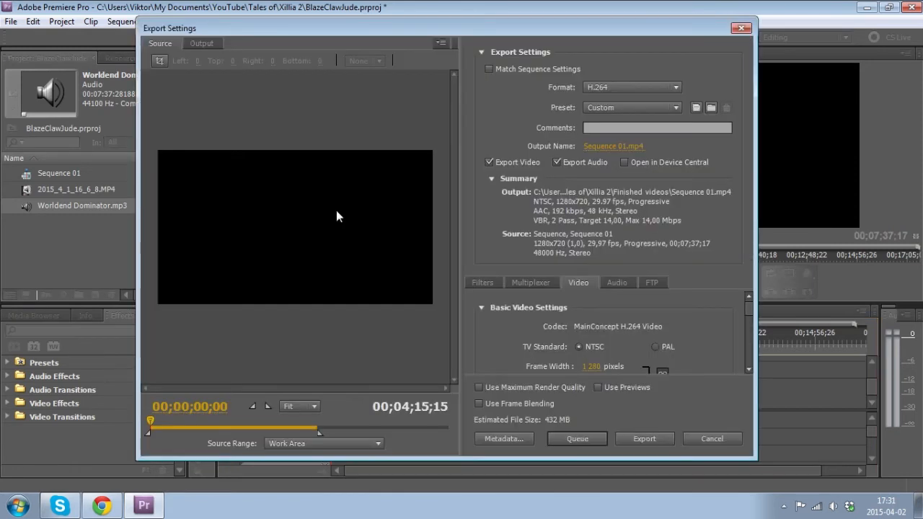
Review the H.264 video export settings from the basic settings down to the target and maximum bitrates.
drag(751, 312, 751, 362)
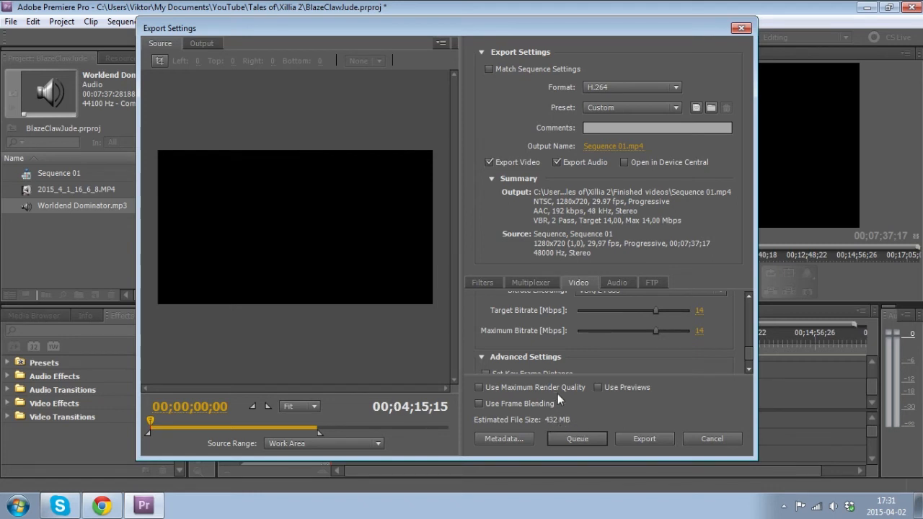
drag(752, 361, 748, 336)
drag(748, 333, 749, 312)
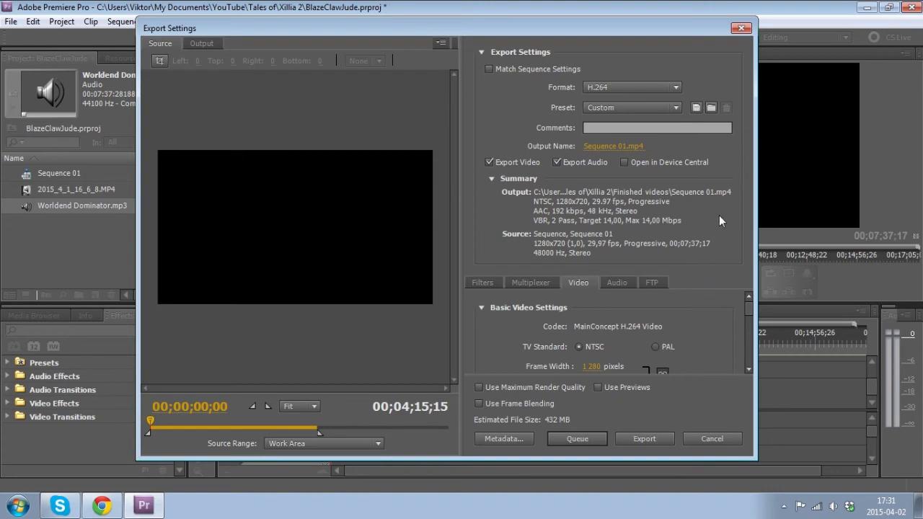
Close the export settings without exporting and quit Premiere Pro without saving the changes to BlazeClawJude.prproj.
click(742, 30)
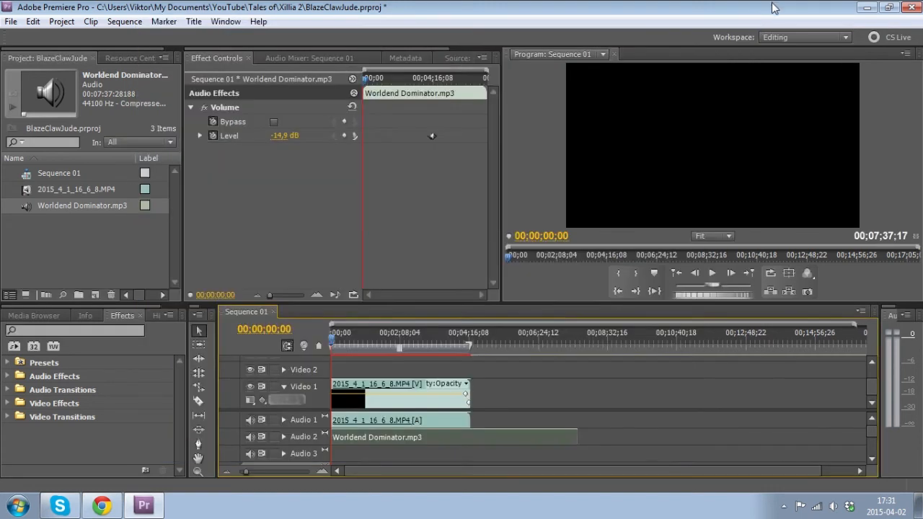
click(914, 7)
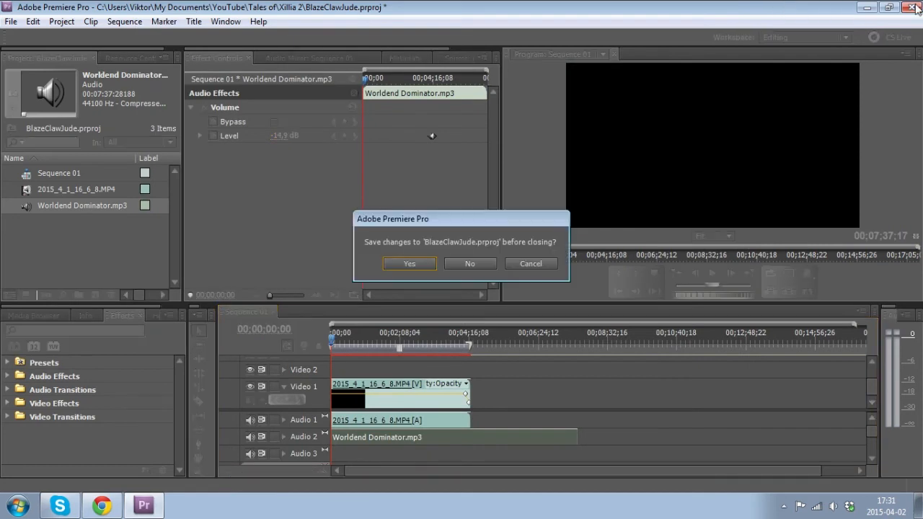
click(477, 264)
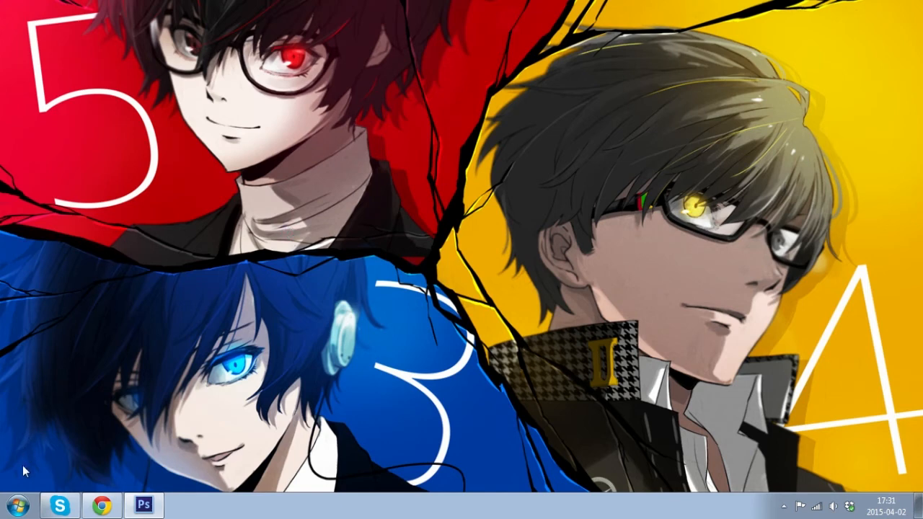
Switch to File Explorer and open the Tales of folder inside the YouTube folder.
click(18, 506)
click(202, 325)
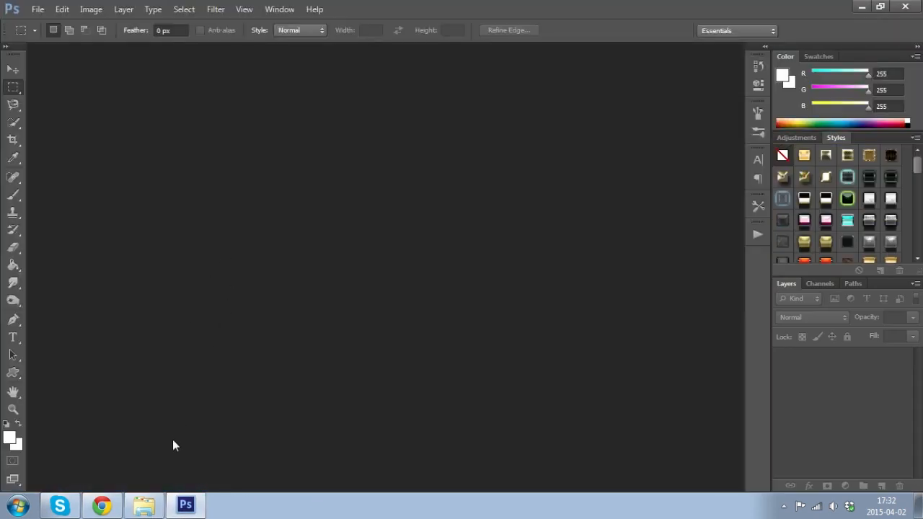
click(143, 505)
click(198, 242)
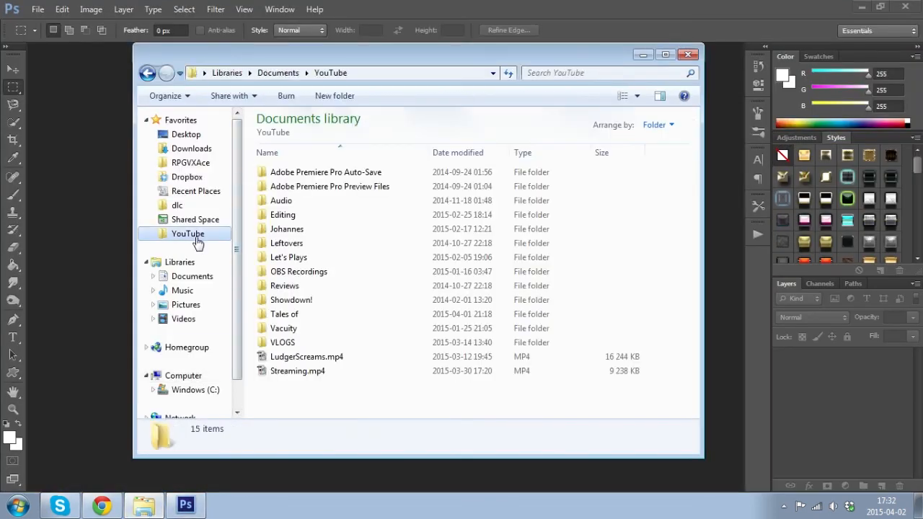
double_click(283, 315)
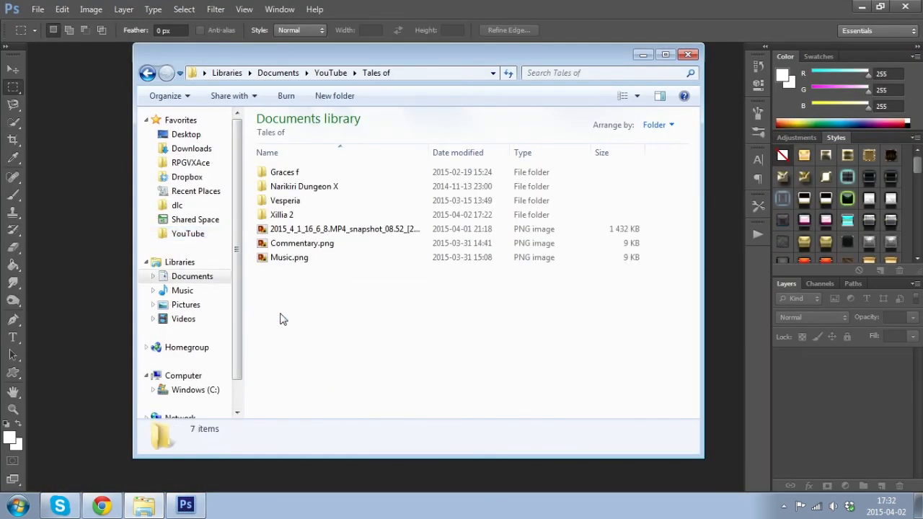
Delete the old 2015_4_1_16_6_8.MP4_snapshot_08.52 PNG image from the Tales of folder.
click(366, 229)
click(335, 339)
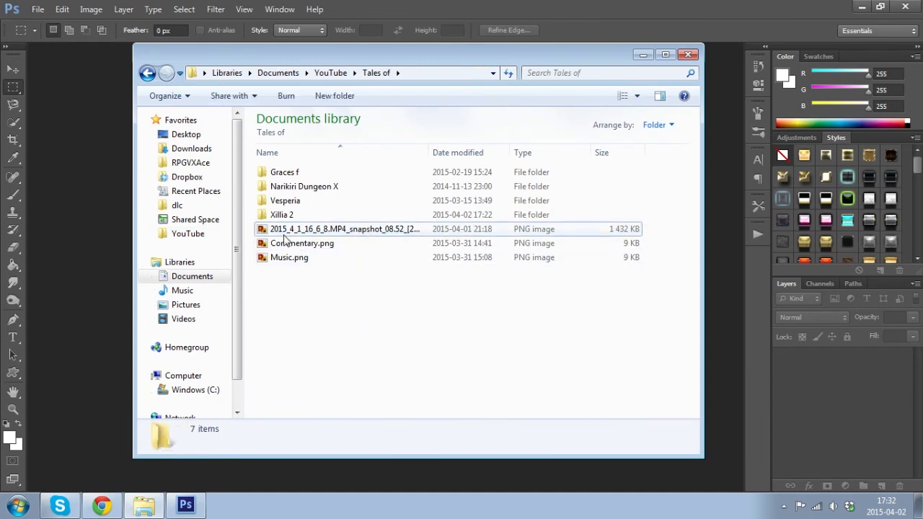
click(301, 231)
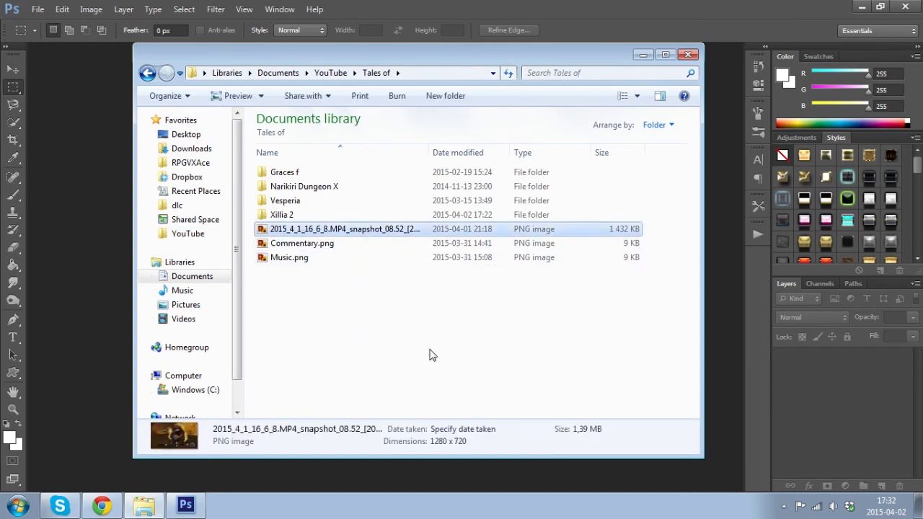
key(Delete)
click(512, 289)
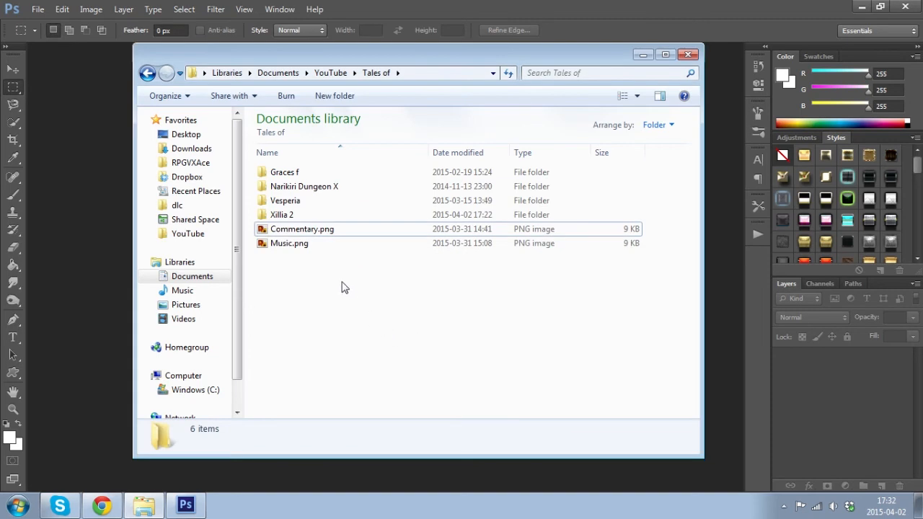
Play 2015_4_1_16_6_8.MP4 from the Xillia 2 folder and pause it on the Demon Fist battle frame at 09:01.
double_click(315, 218)
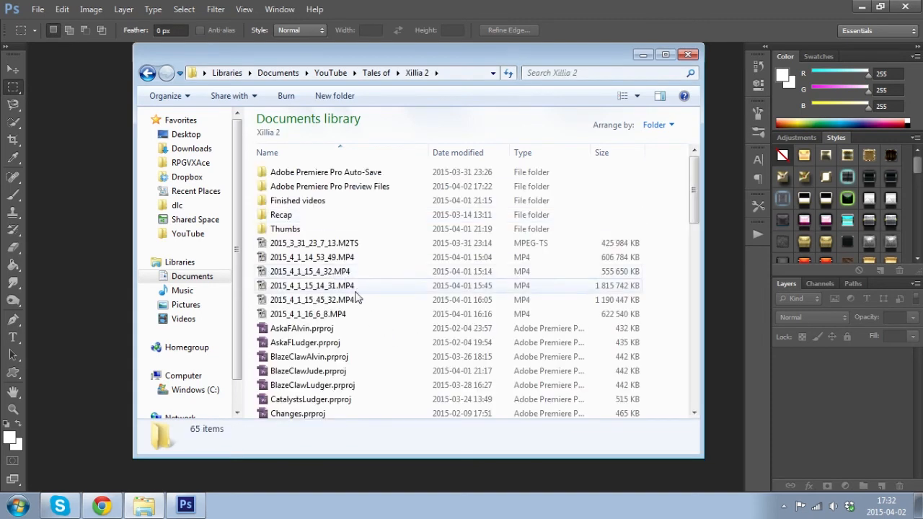
double_click(341, 317)
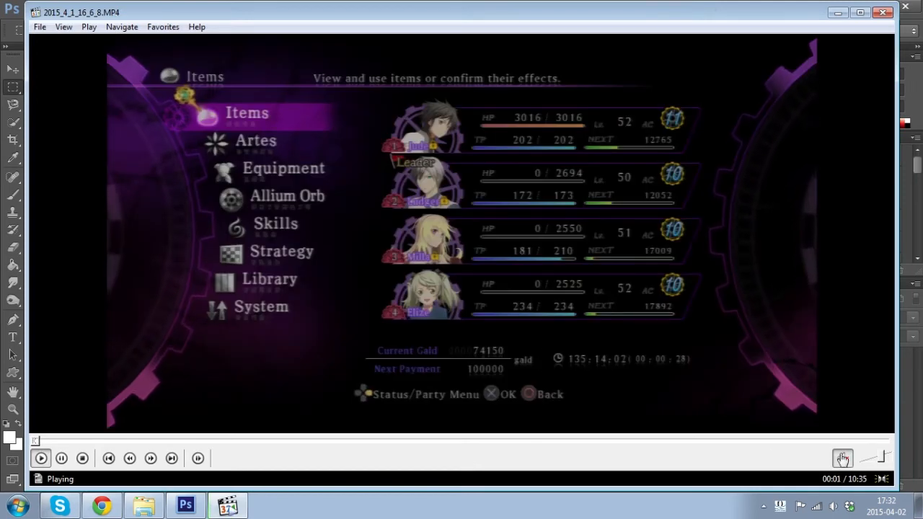
click(663, 441)
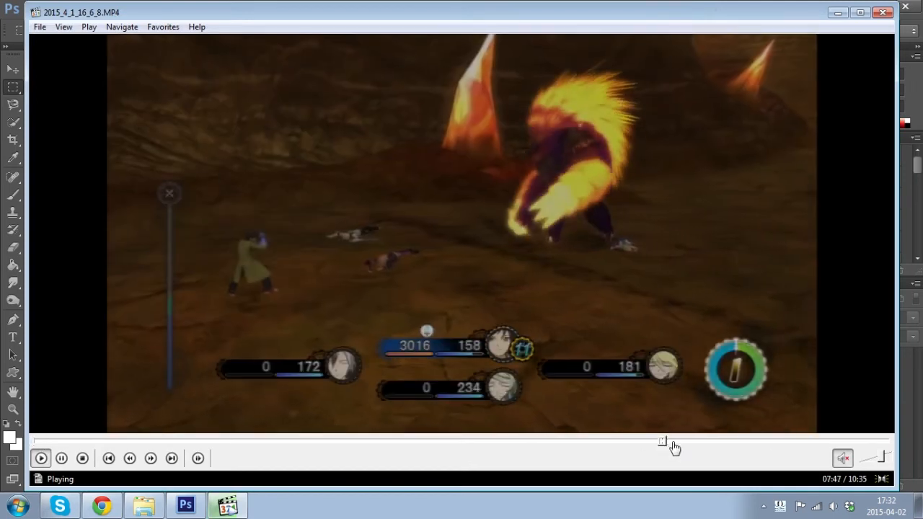
drag(696, 442, 757, 441)
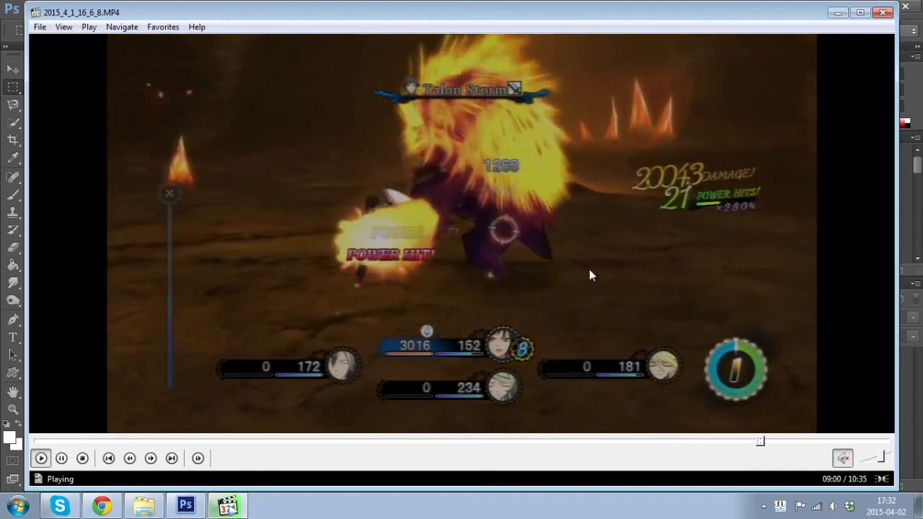
click(589, 269)
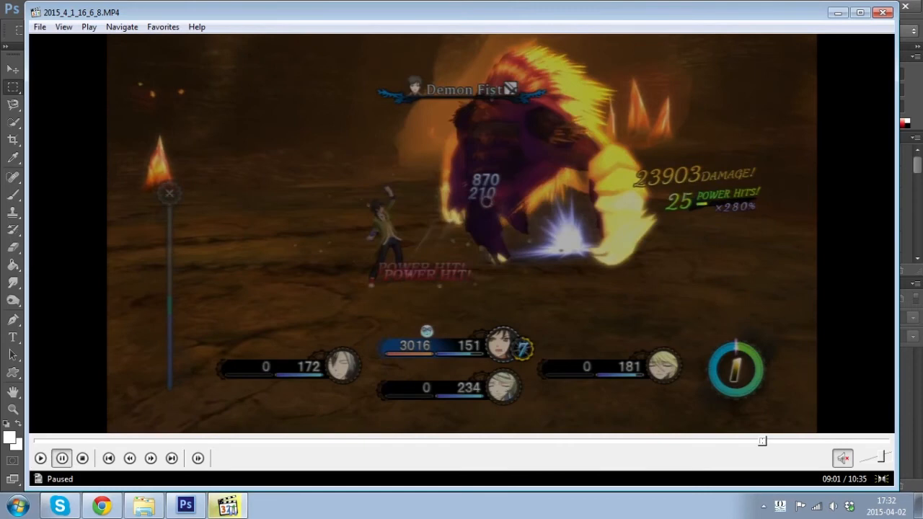
Save the paused video frame as a PNG in the Tales of folder under its suggested name, and close the player.
right_click(503, 216)
mouse_move(575, 145)
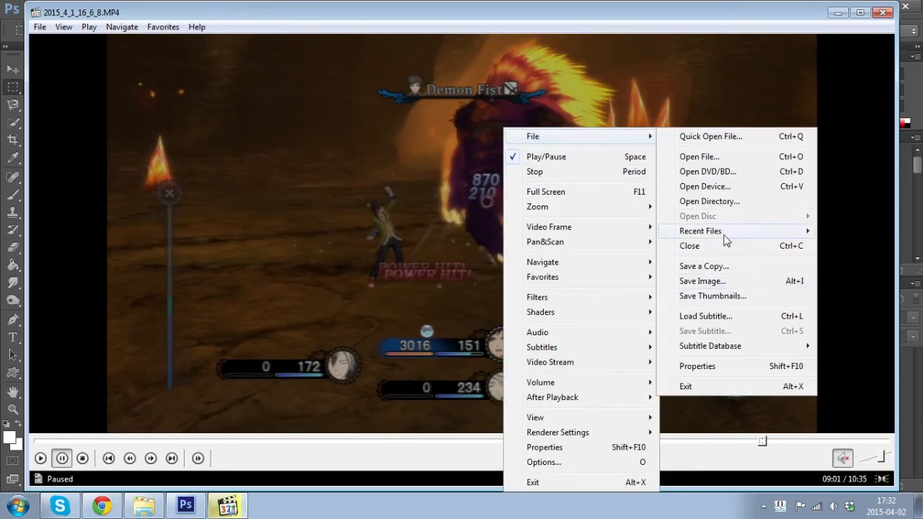
click(702, 280)
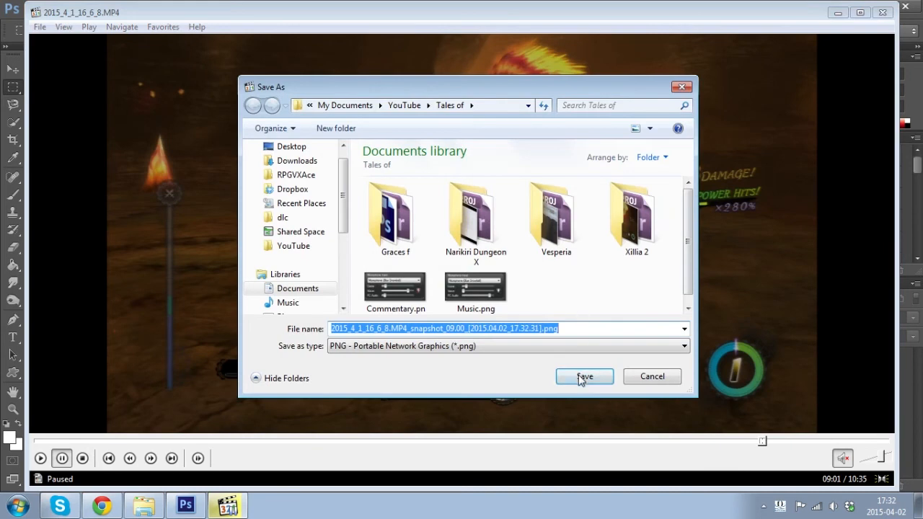
click(582, 376)
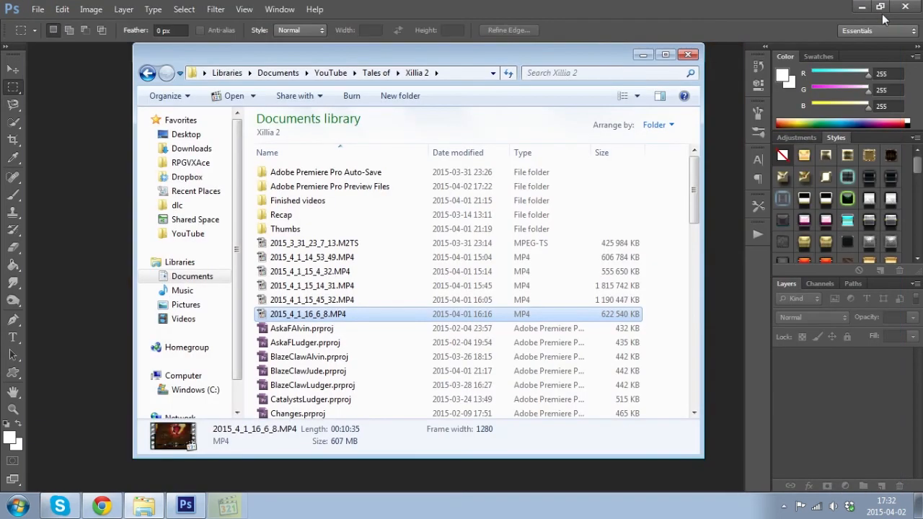
click(883, 12)
Go back to the Tales of folder and open the new 09.00 snapshot PNG in Photoshop.
drag(491, 63, 601, 66)
click(493, 80)
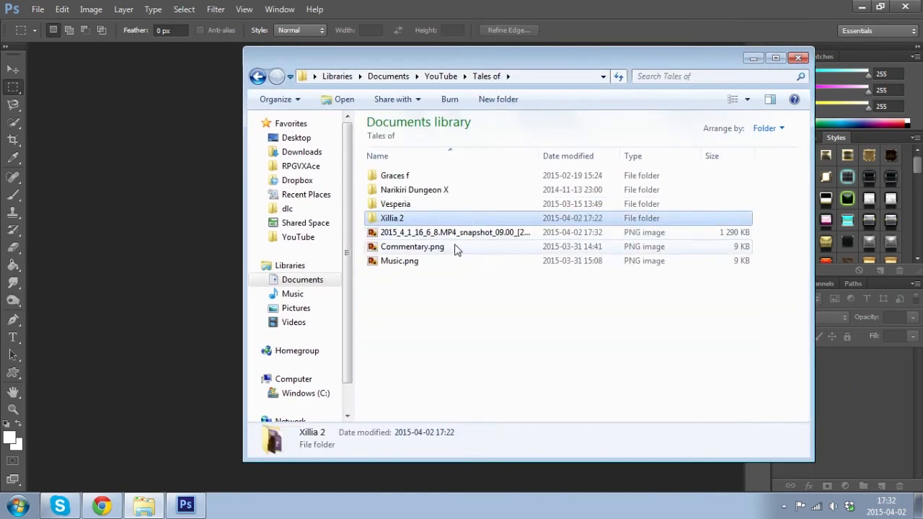
drag(434, 232, 165, 191)
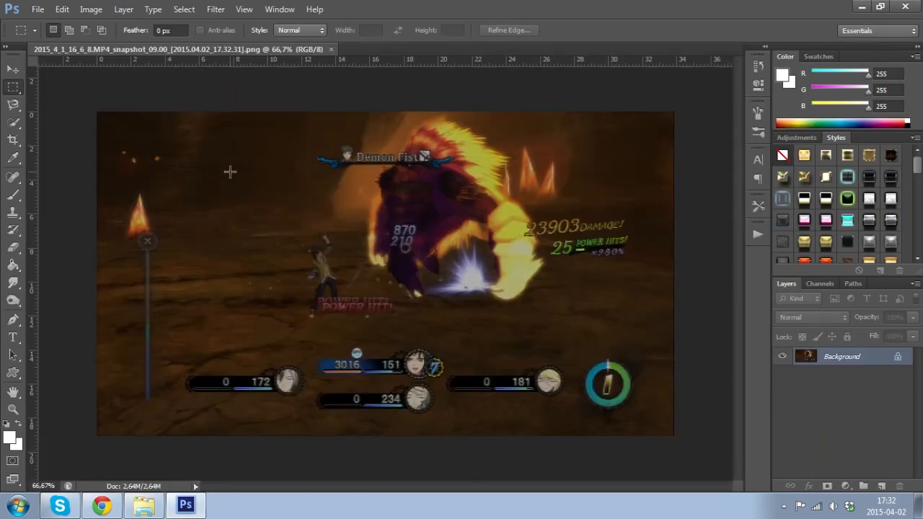
Open the recently used Thumb.psd thumbnail template alongside the snapshot image.
click(39, 11)
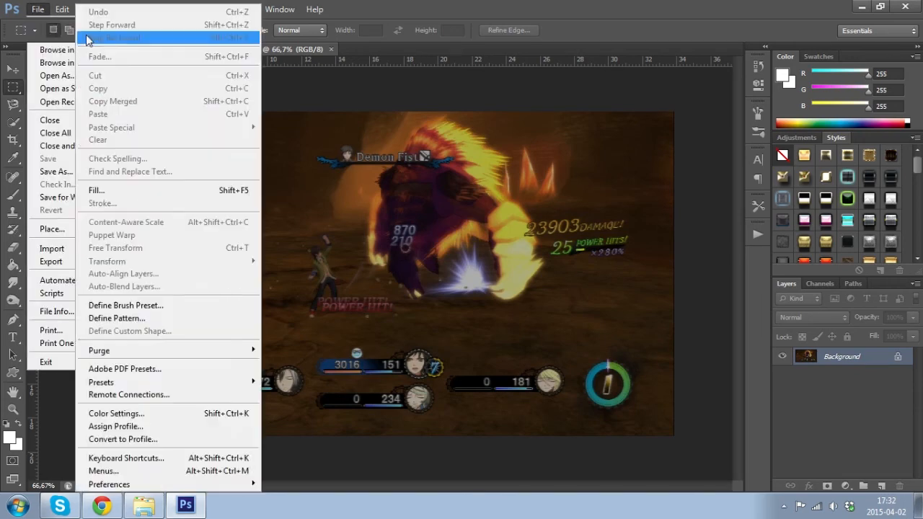
mouse_move(124, 107)
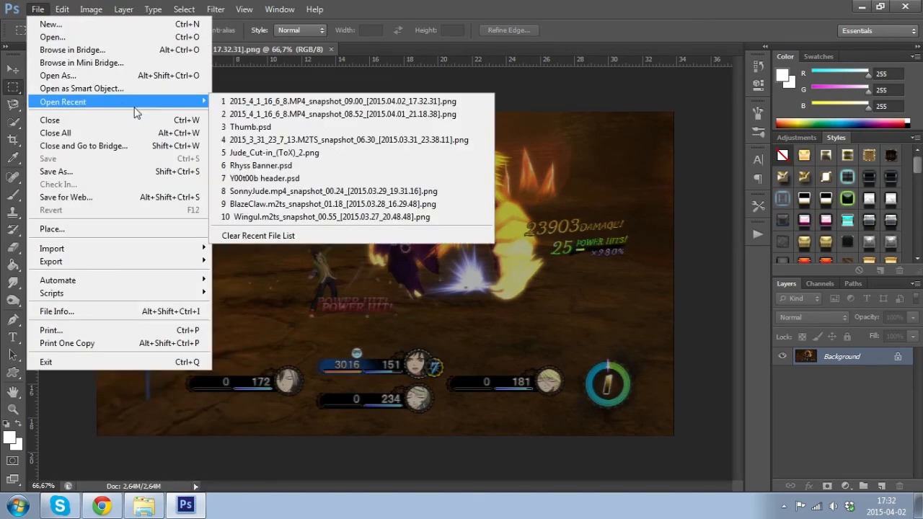
click(246, 129)
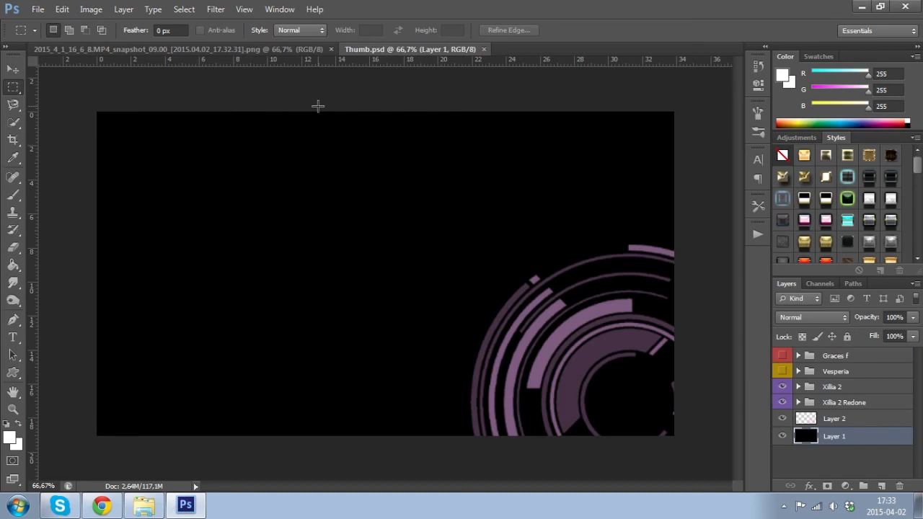
Copy the entire 09.00 snapshot image and paste it into Thumb.psd above Layer 2.
click(268, 51)
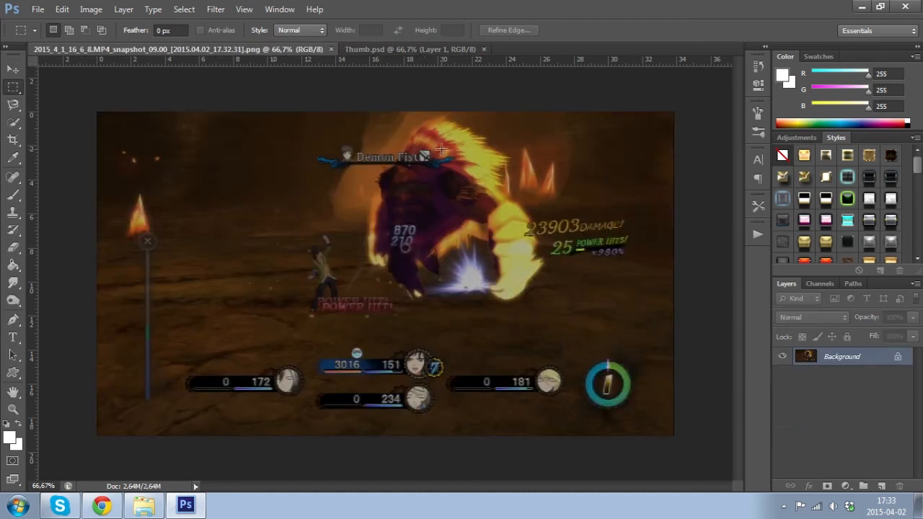
key(ctrl+a)
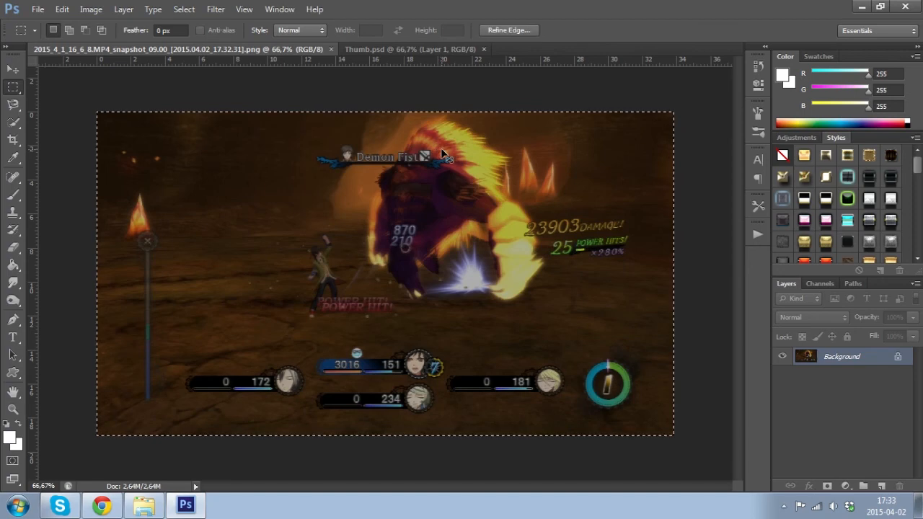
click(408, 50)
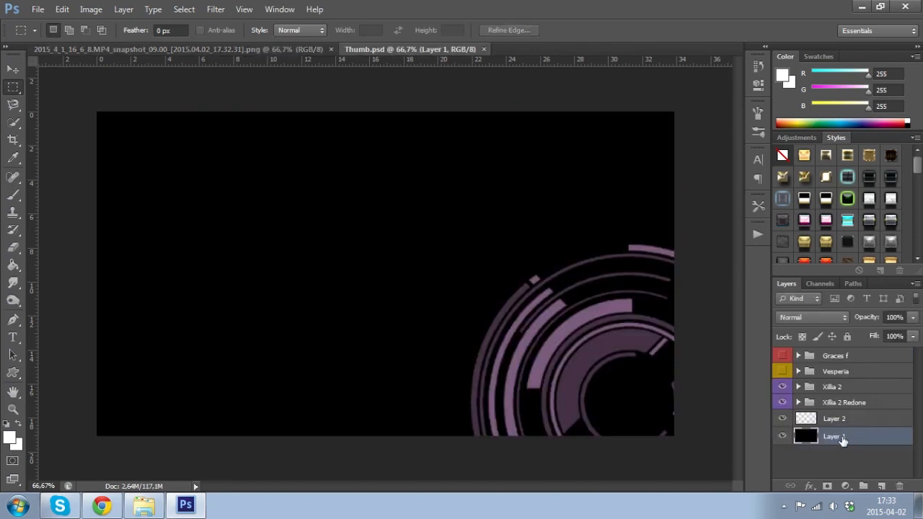
click(835, 418)
key(ctrl+v)
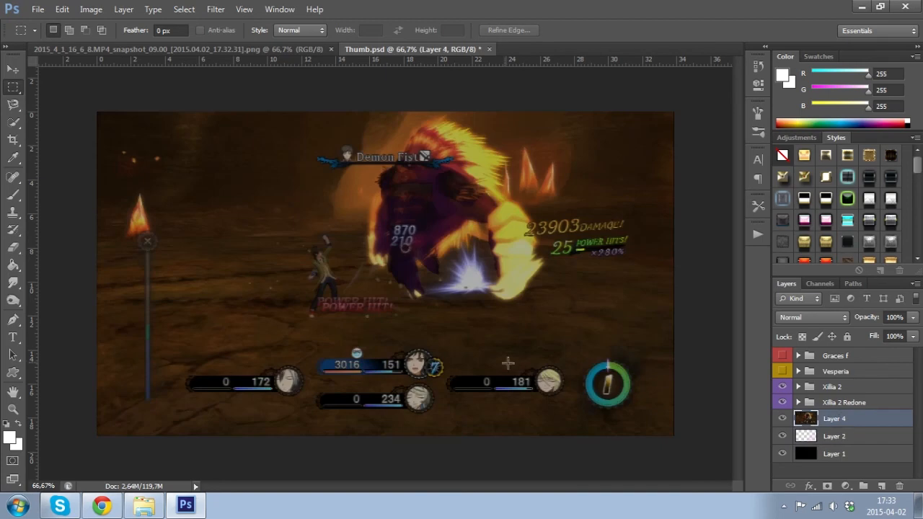
Undo the misplaced paste and put the battle frame between Layer 2 and Layer 1, behind the purple circle graphic.
drag(835, 437, 836, 416)
click(824, 440)
key(ctrl+z)
key(ctrl+z)
key(ctrl+z)
key(ctrl+alt+z)
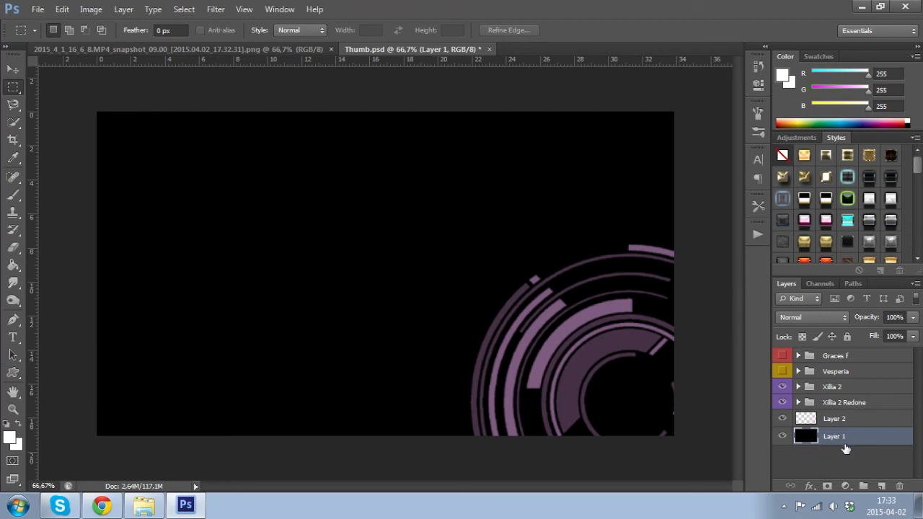
key(ctrl+shift+z)
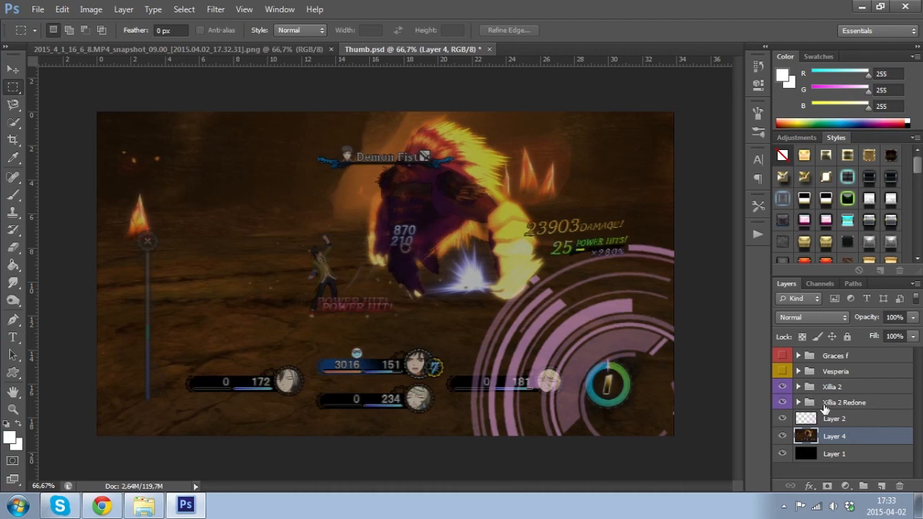
Preview the Jude layer in the Xillia 2 Redone group, hide it again and collapse the group.
click(797, 403)
scroll(778, 432, down, 3)
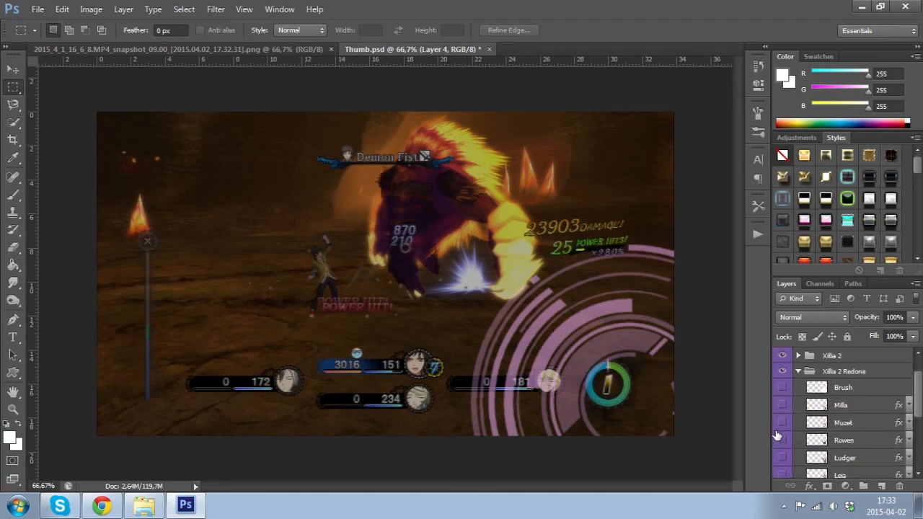
scroll(778, 434, down, 2)
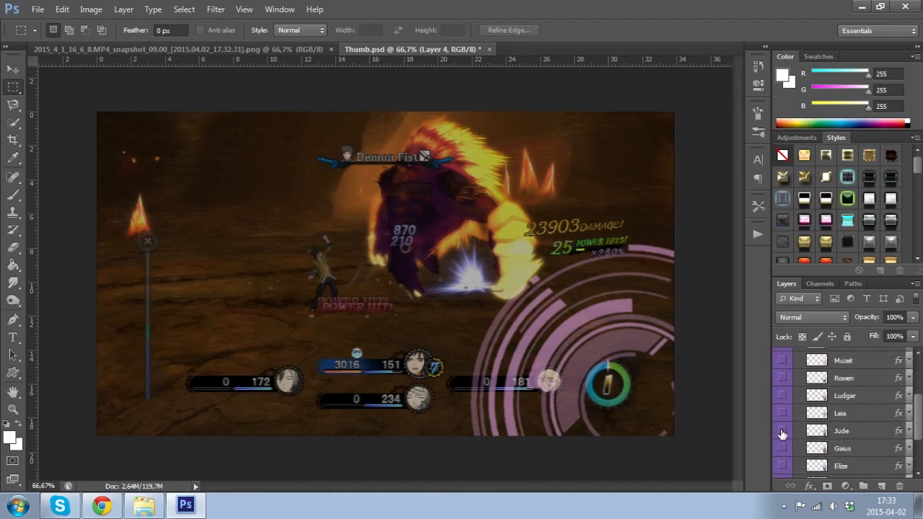
click(782, 431)
click(782, 430)
click(782, 431)
click(782, 430)
scroll(801, 429, up, 3)
scroll(806, 426, up, 2)
click(797, 402)
Show the Jude layer in the Xillia 2 group, collapse the group and deselect all layers.
click(797, 387)
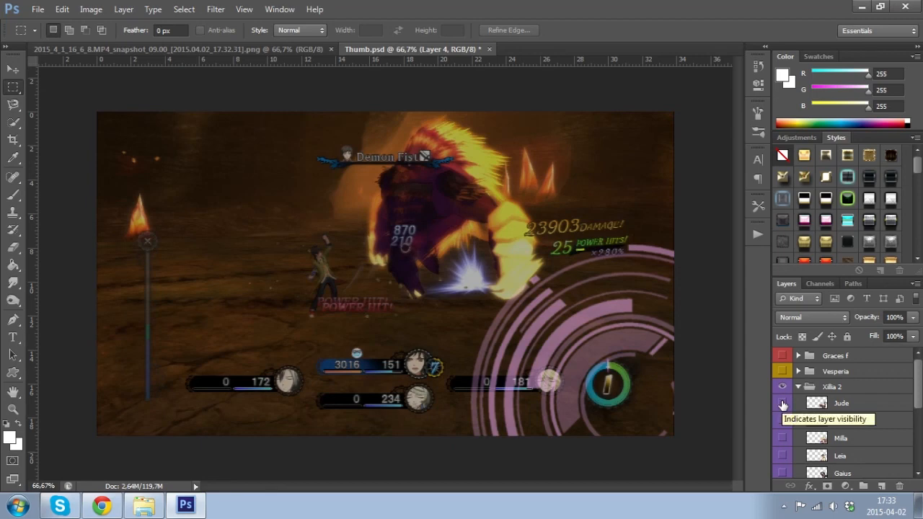
click(782, 403)
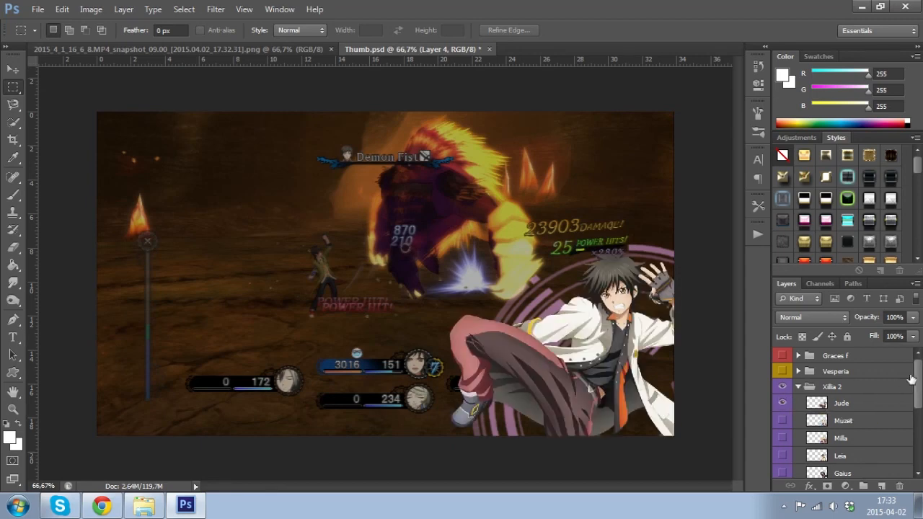
click(798, 386)
click(836, 469)
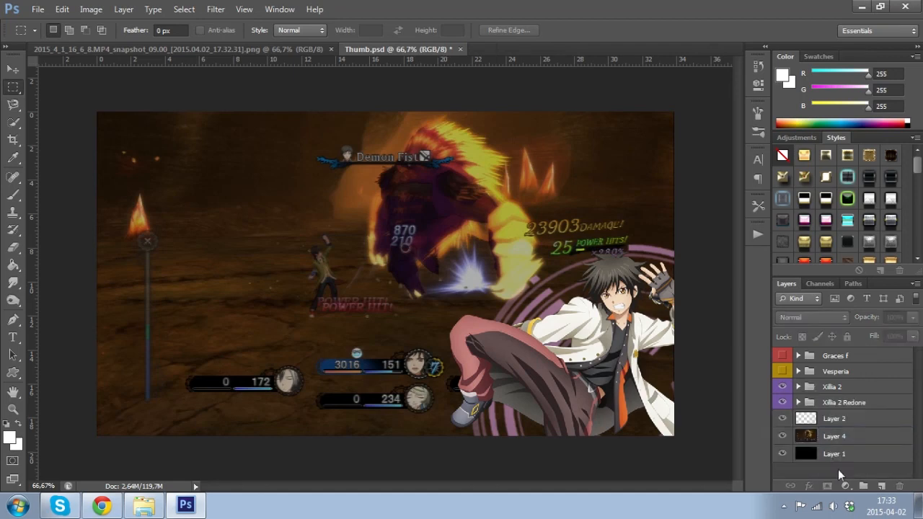